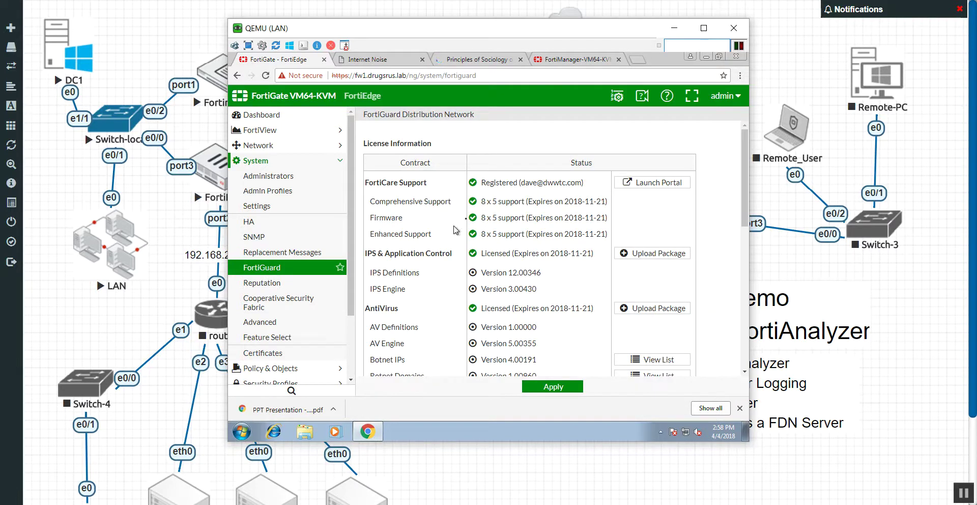
{"action": "scroll", "coordinate": [476, 298], "scroll_direction": "down", "scroll_amount": 3}
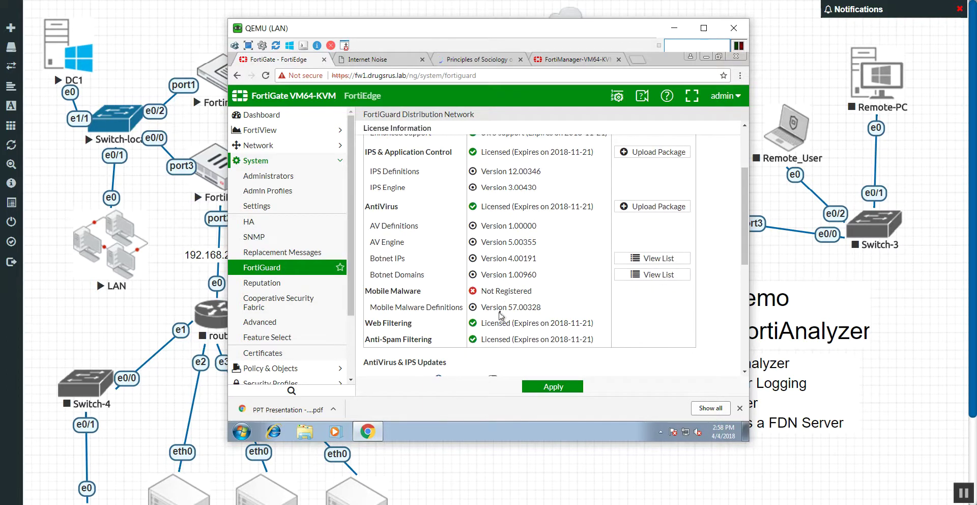
{"action": "scroll", "coordinate": [473, 324], "scroll_direction": "up", "scroll_amount": 1}
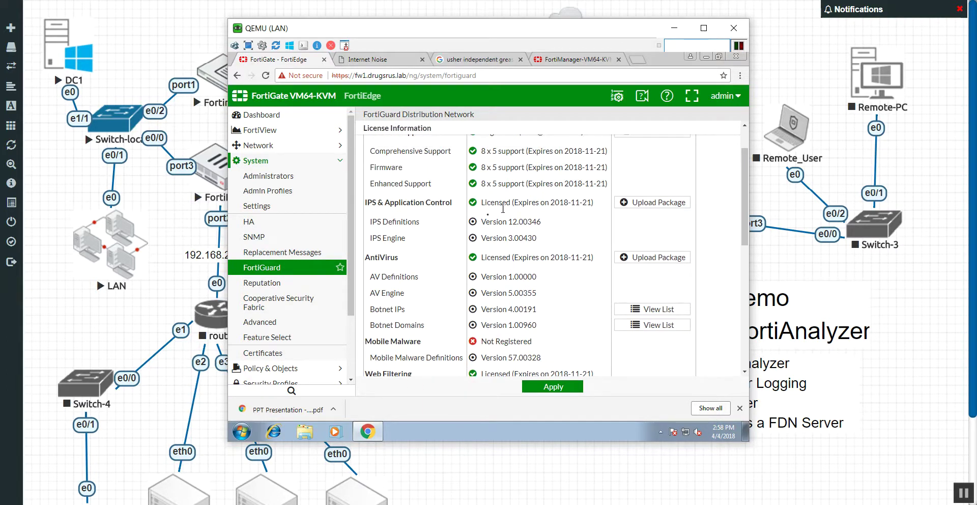
{"action": "scroll", "coordinate": [483, 220], "scroll_direction": "up", "scroll_amount": 2}
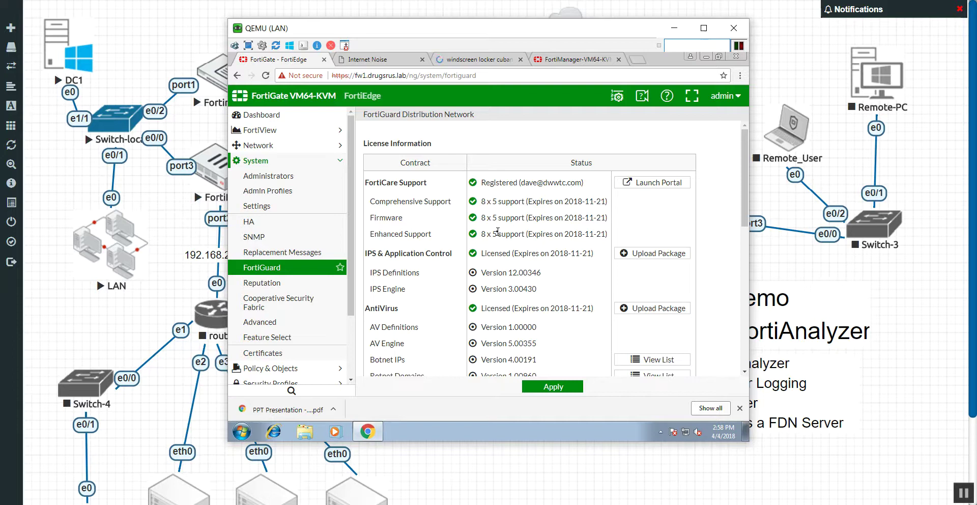
{"action": "scroll", "coordinate": [483, 254], "scroll_direction": "down", "scroll_amount": 1}
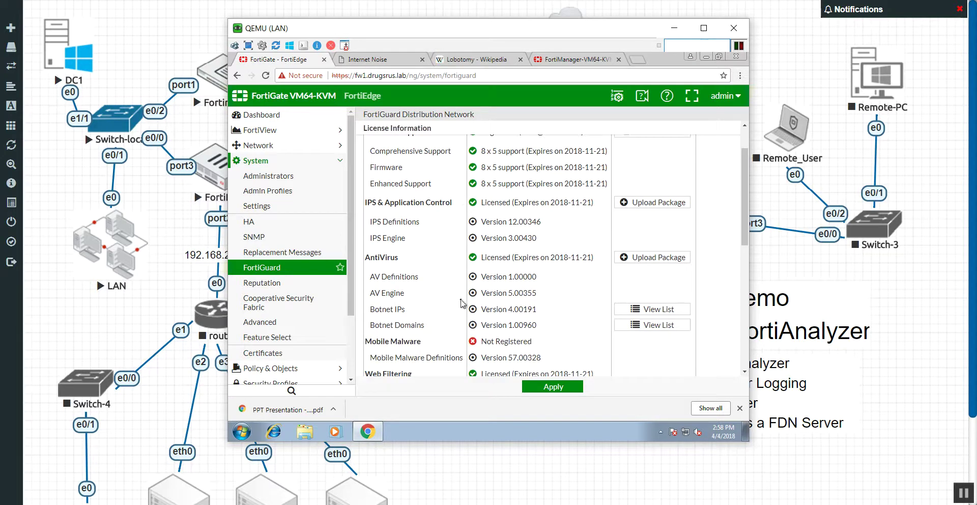
{"action": "scroll", "coordinate": [462, 304], "scroll_direction": "down", "scroll_amount": 6}
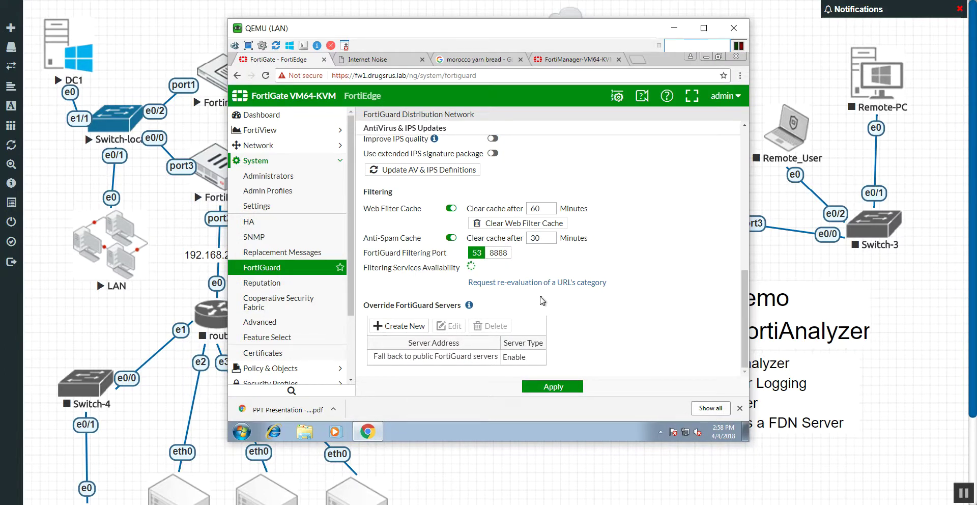
{"action": "scroll", "coordinate": [543, 300], "scroll_direction": "up", "scroll_amount": 6}
{"action": "scroll", "coordinate": [540, 299], "scroll_direction": "down", "scroll_amount": 6}
Log into FortiManager as admin and briefly check the notifications list.
{"action": "left_click", "coordinate": [576, 59]}
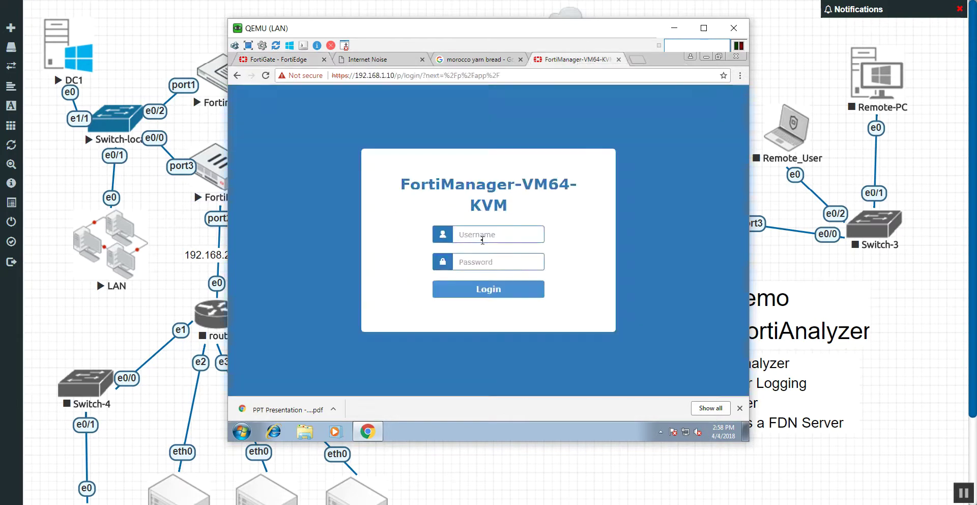
{"action": "key", "text": "Return"}
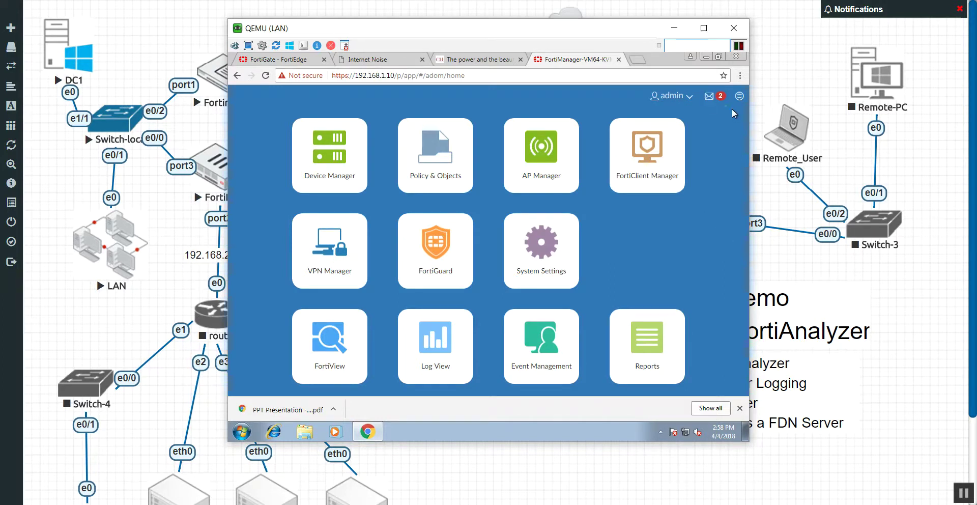
{"action": "left_click", "coordinate": [712, 98]}
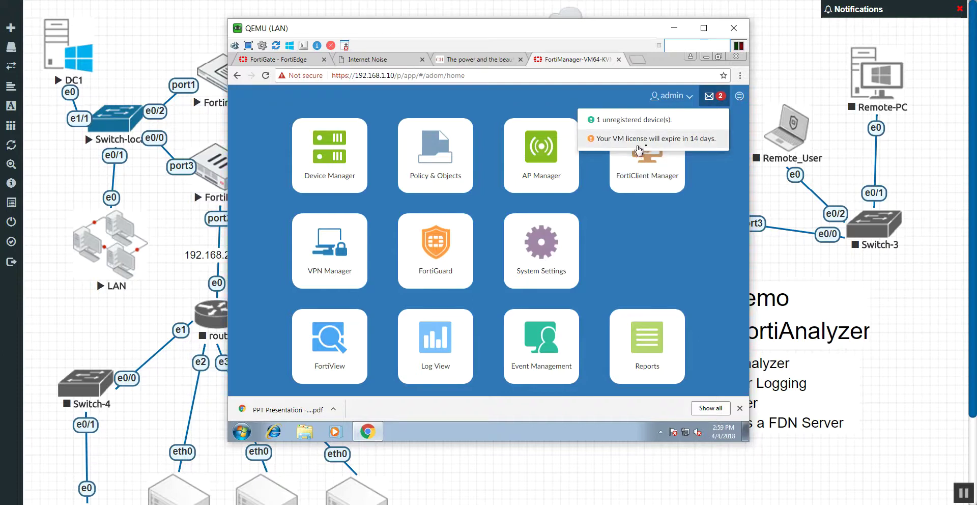
{"action": "left_click", "coordinate": [654, 255]}
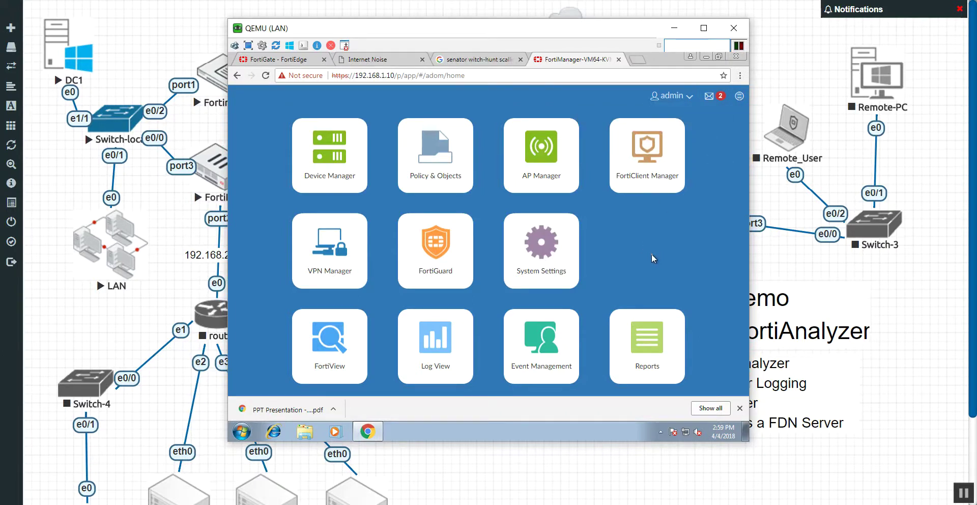
Open FortiGuard licensing and scroll across the Antivirus, IPS, Email/Web Filtering and Support expiry columns.
{"action": "left_click", "coordinate": [428, 270]}
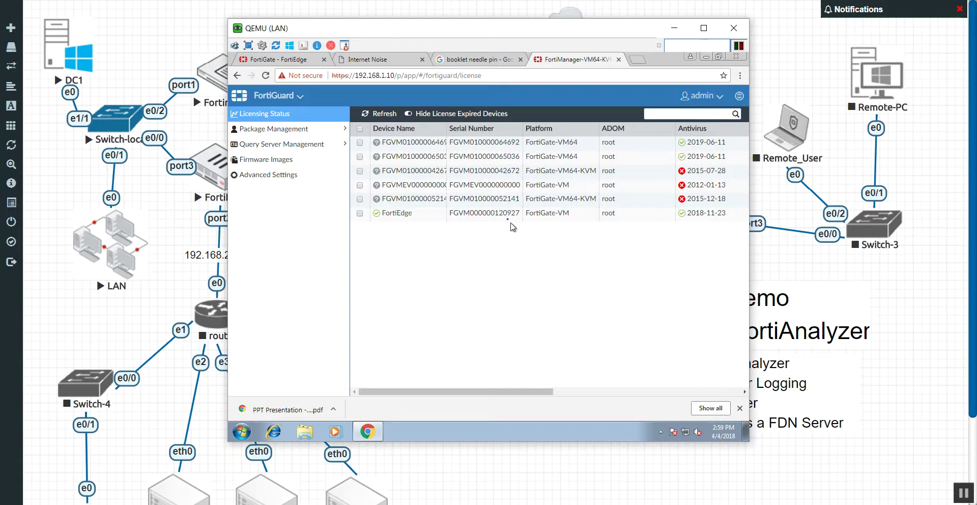
{"action": "left_click", "coordinate": [607, 392]}
{"action": "left_click_drag", "start_coordinate": [606, 391], "coordinate": [350, 387]}
{"action": "left_click", "coordinate": [611, 392]}
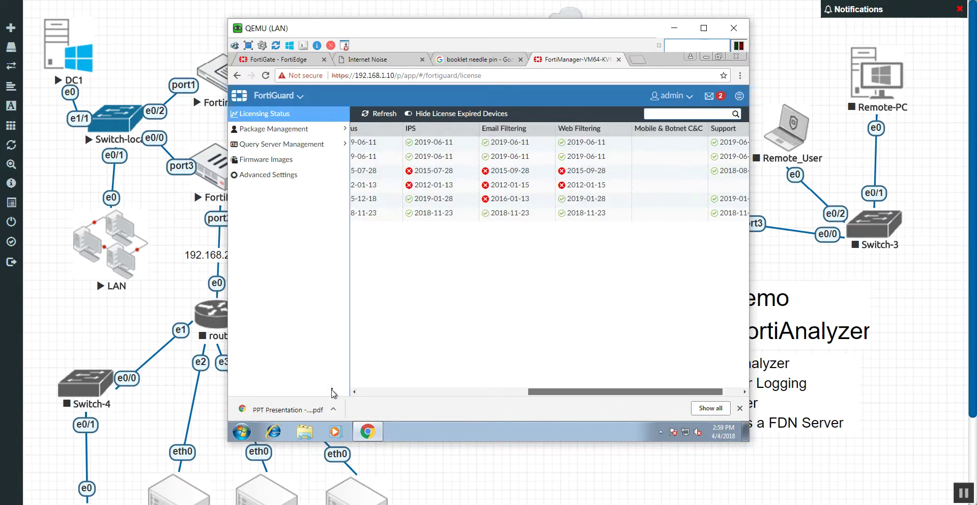
{"action": "left_click", "coordinate": [464, 394]}
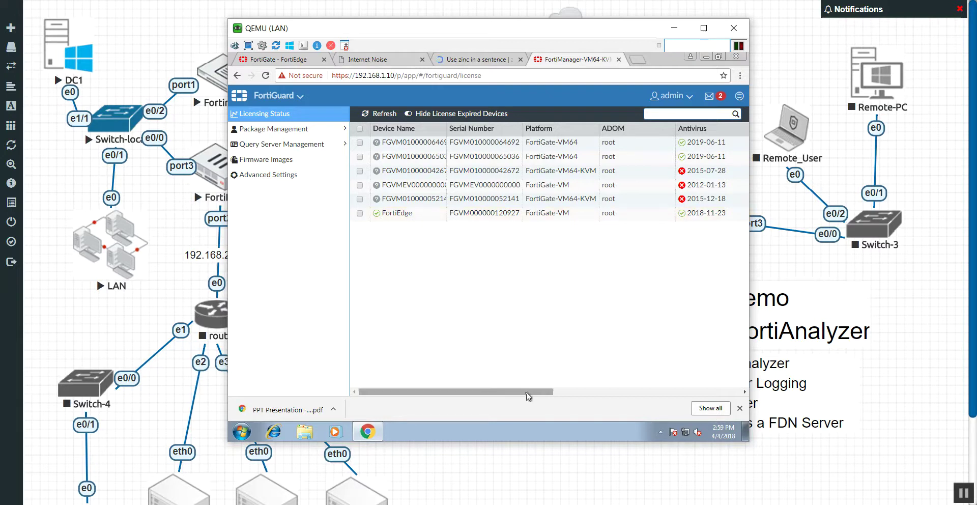
{"action": "left_click_drag", "start_coordinate": [527, 395], "coordinate": [641, 392]}
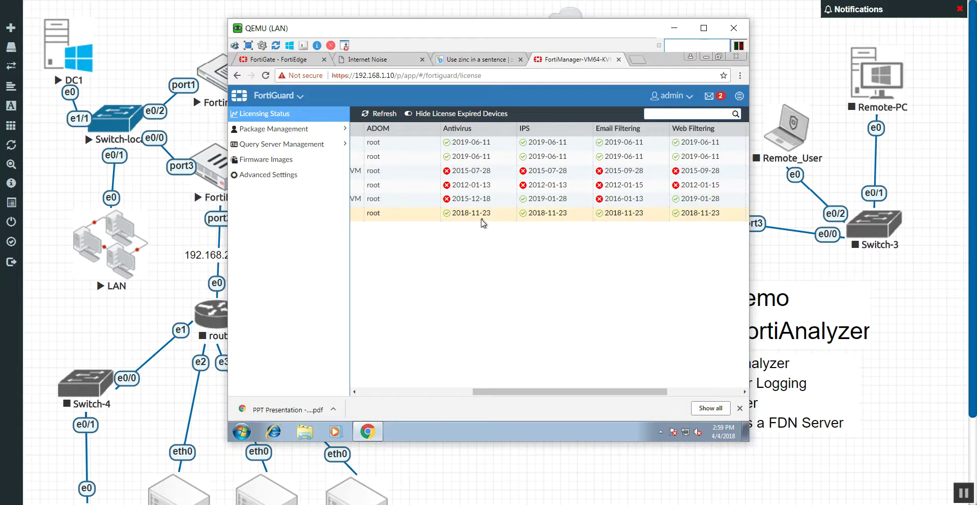
{"action": "left_click_drag", "start_coordinate": [615, 394], "coordinate": [442, 388]}
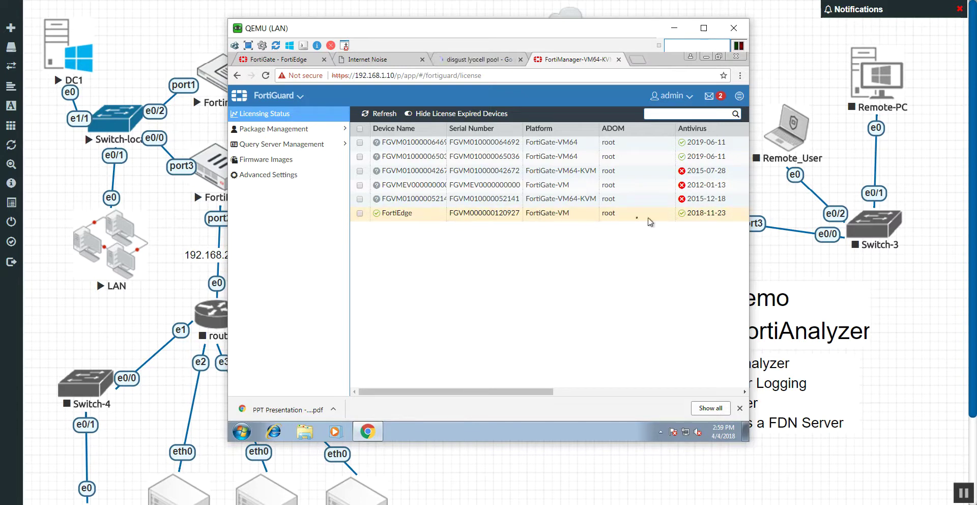
{"action": "left_click_drag", "start_coordinate": [502, 392], "coordinate": [689, 392]}
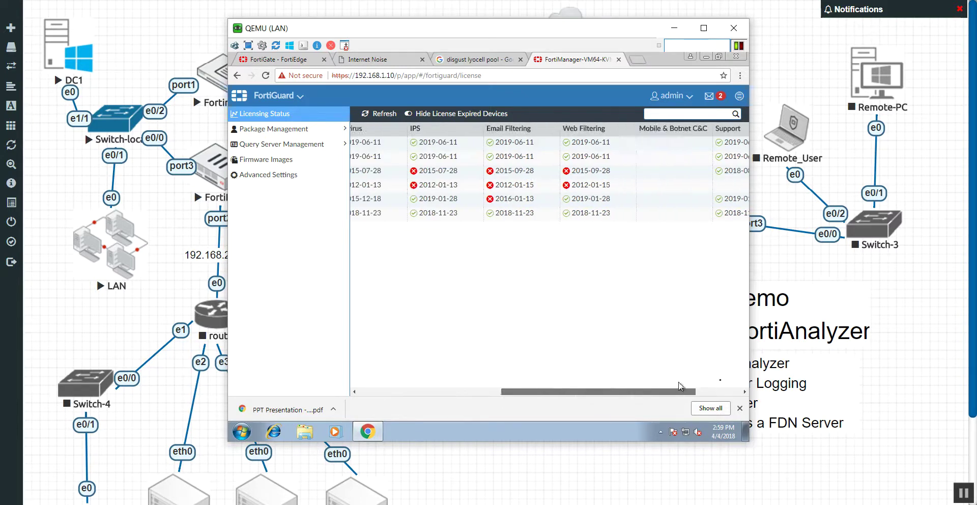
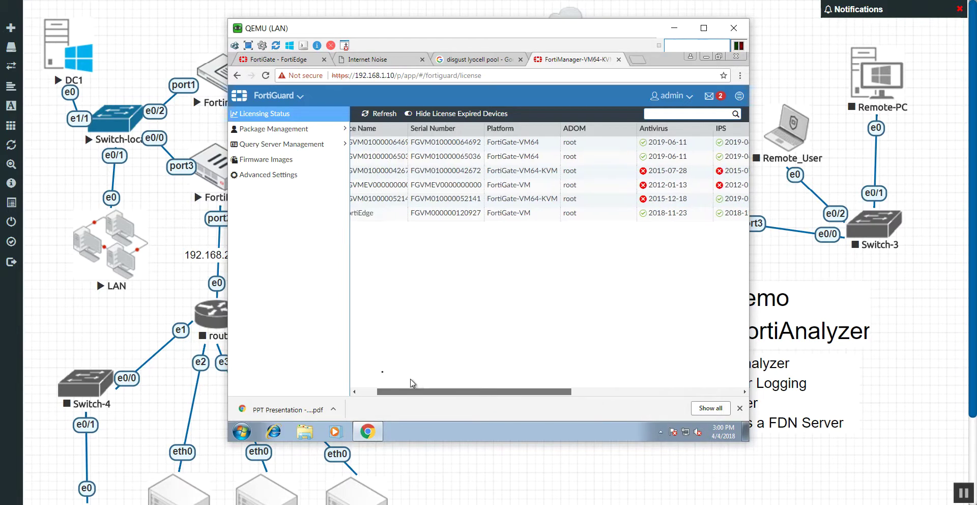
In FortiGuard Advanced Settings, enable AV/IPS updates for FortiGate 5.4 and turn on Web Filter Service.
{"action": "left_click", "coordinate": [268, 182]}
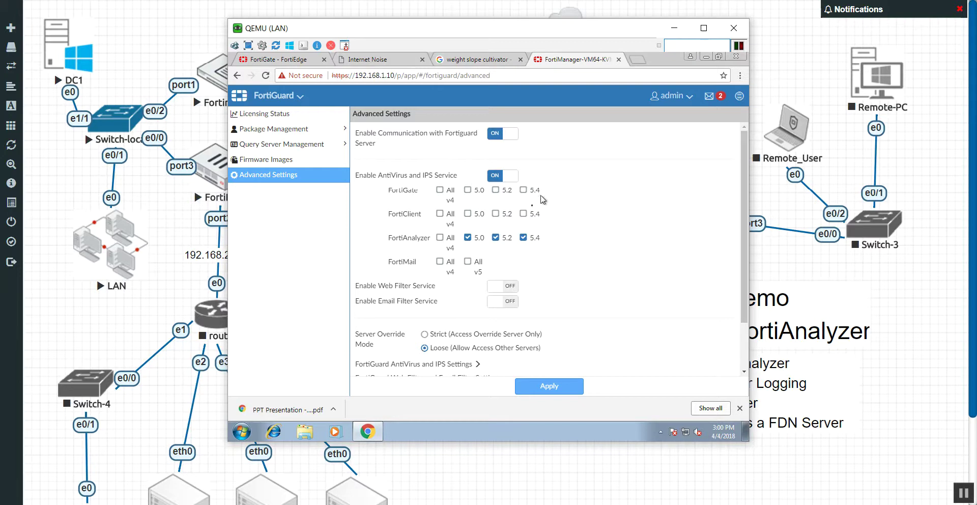
{"action": "left_click", "coordinate": [523, 189]}
{"action": "scroll", "coordinate": [592, 253], "scroll_direction": "down", "scroll_amount": 1}
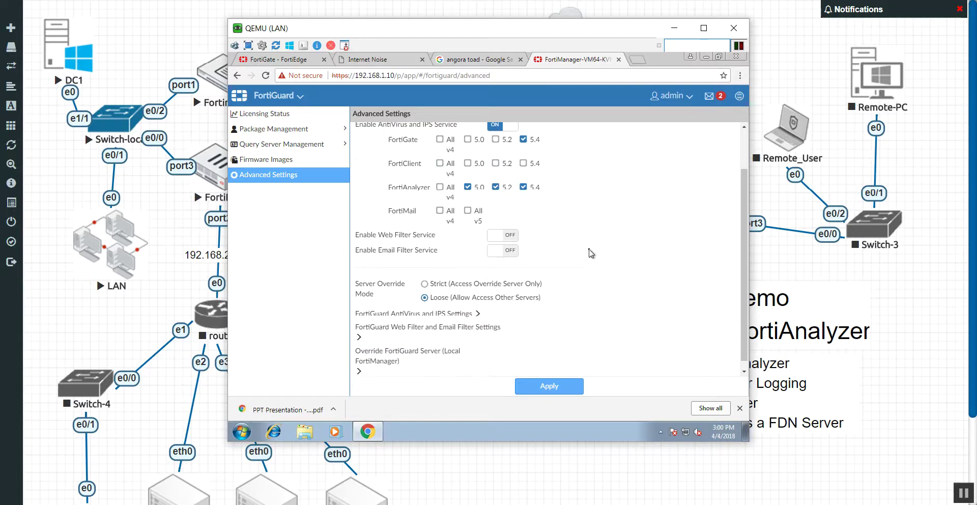
{"action": "left_click", "coordinate": [510, 236]}
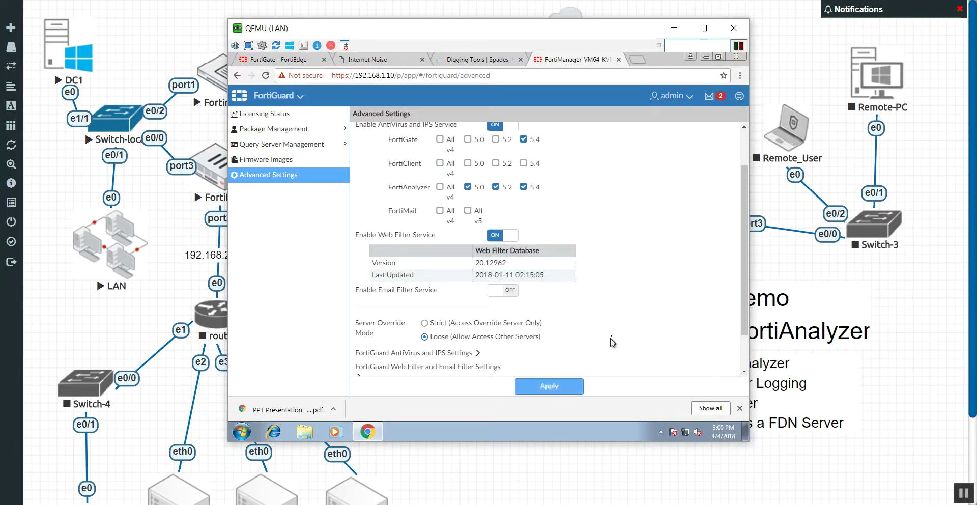
{"action": "scroll", "coordinate": [613, 338], "scroll_direction": "up", "scroll_amount": 1}
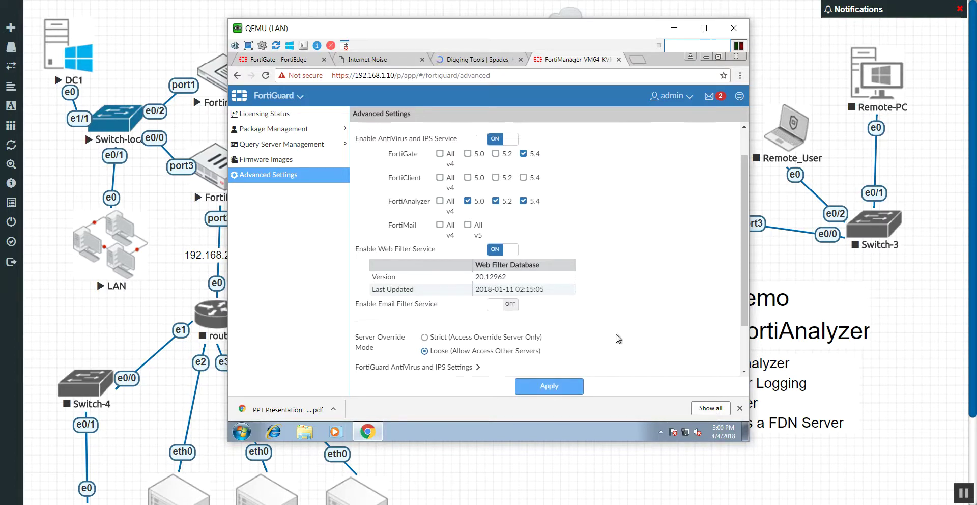
View Package Management's Receive Status, then the Query Server Management Receive Status.
{"action": "left_click", "coordinate": [265, 133]}
{"action": "left_click", "coordinate": [291, 148]}
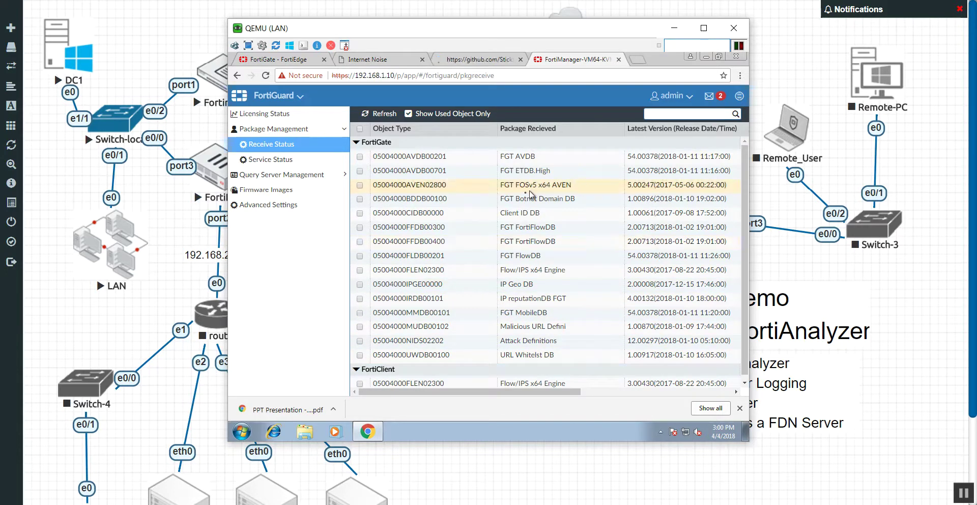
{"action": "left_click", "coordinate": [317, 177]}
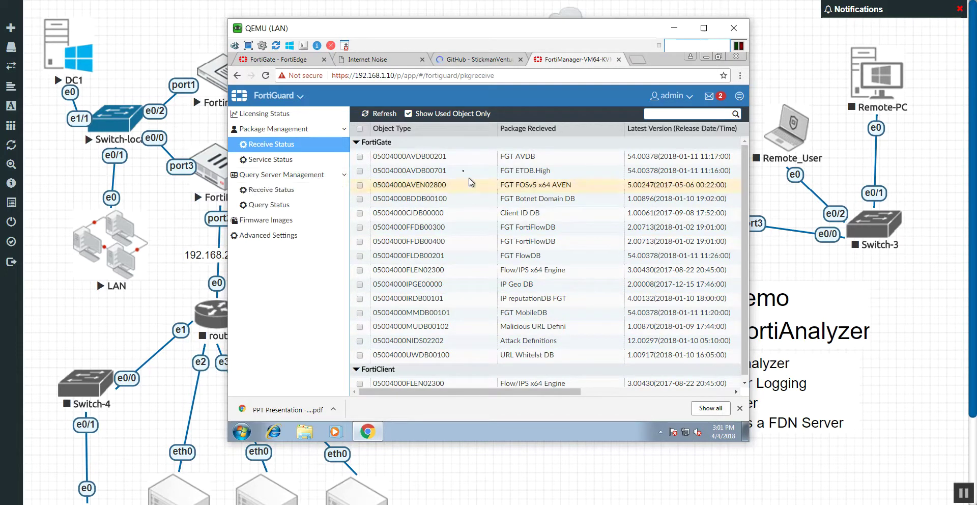
{"action": "left_click", "coordinate": [293, 197]}
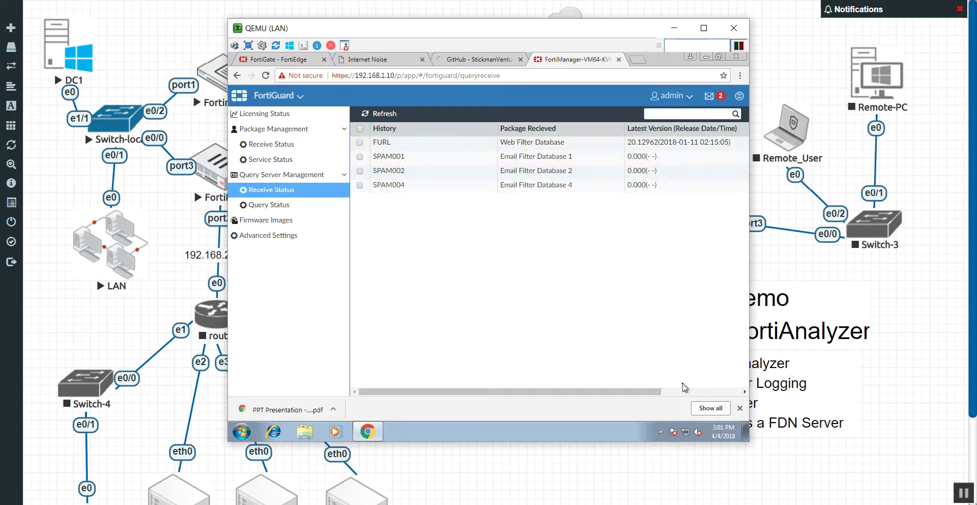
Check the Web Filter Database update history and Query Status, then return to Receive Status.
{"action": "left_click", "coordinate": [684, 392]}
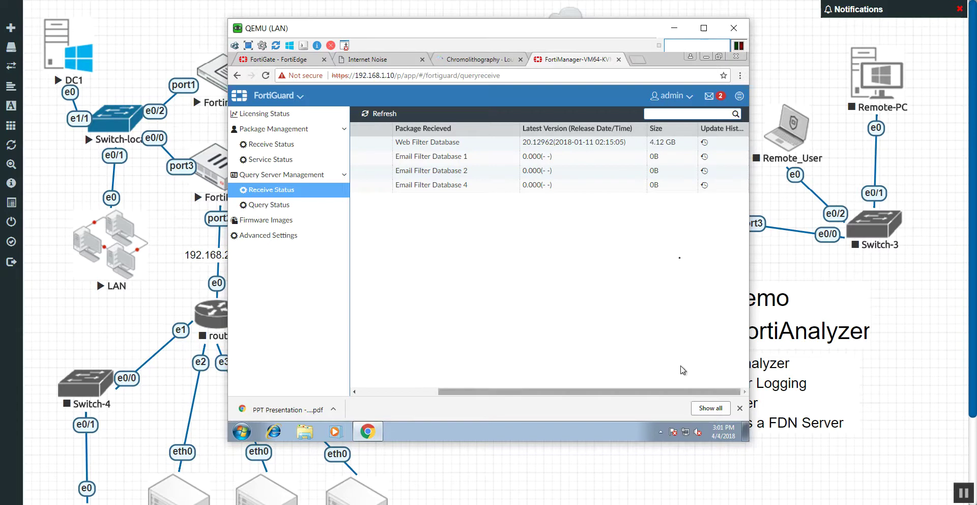
{"action": "left_click", "coordinate": [704, 143]}
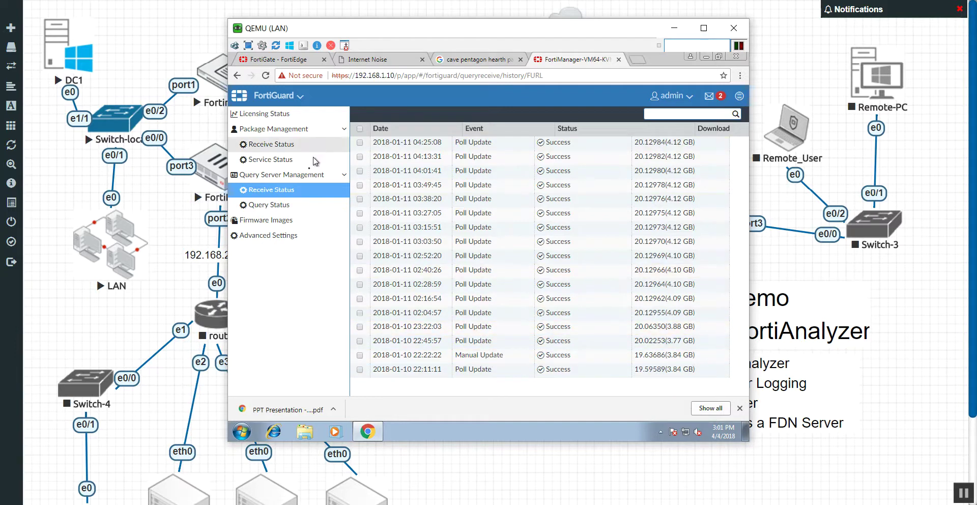
{"action": "left_click", "coordinate": [279, 205]}
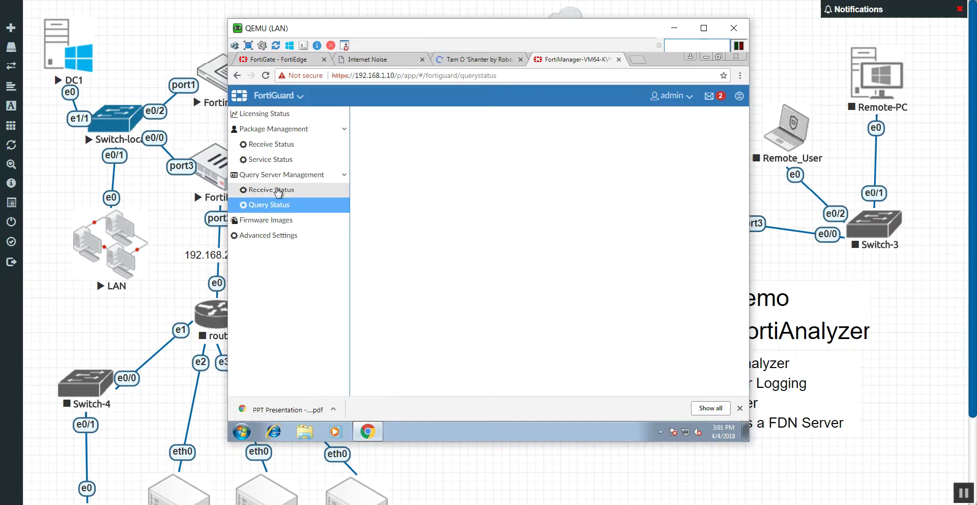
{"action": "left_click", "coordinate": [278, 190]}
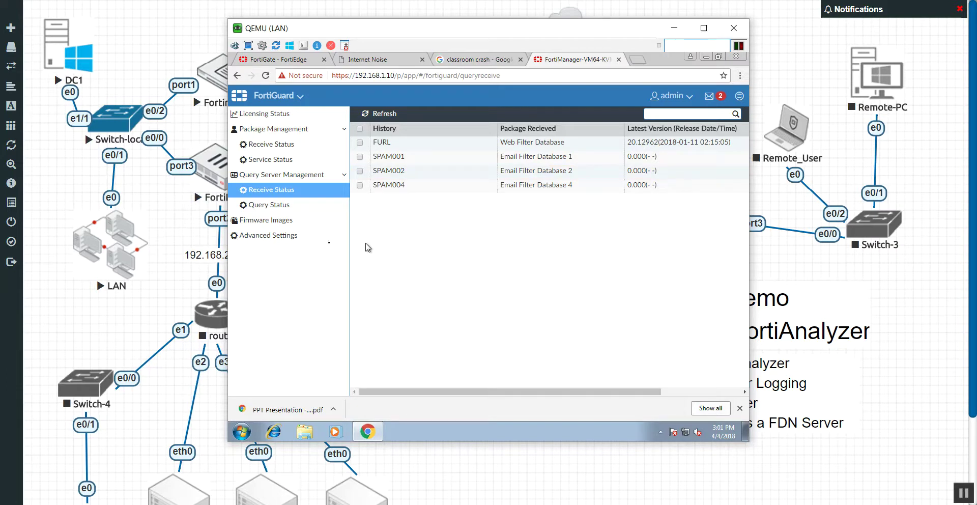
Untick FortiAnalyzer 5.0, 5.2 and 5.4 for antivirus and IPS updates in Advanced Settings.
{"action": "left_click", "coordinate": [278, 239]}
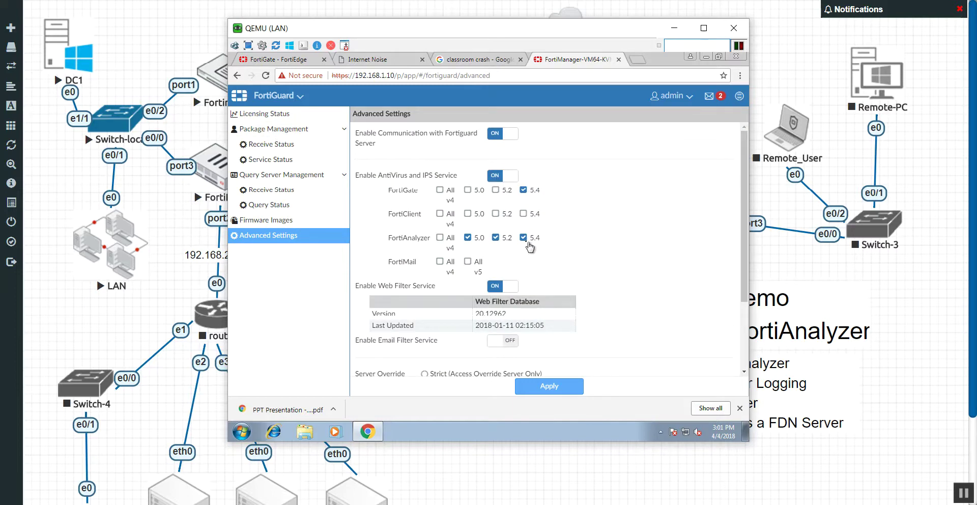
{"action": "left_click", "coordinate": [467, 237]}
{"action": "left_click", "coordinate": [495, 238]}
{"action": "left_click", "coordinate": [524, 238]}
{"action": "scroll", "coordinate": [647, 331], "scroll_direction": "down", "scroll_amount": 1}
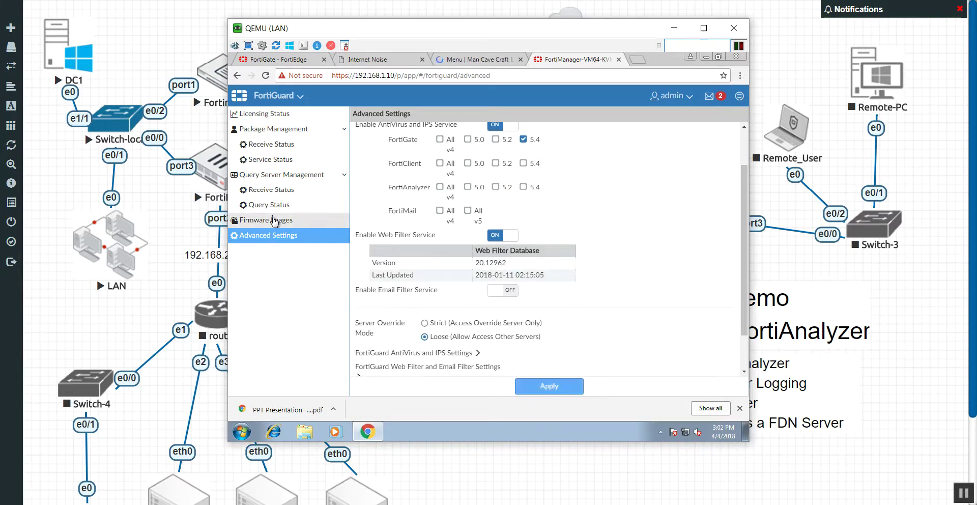
{"action": "left_click", "coordinate": [303, 99]}
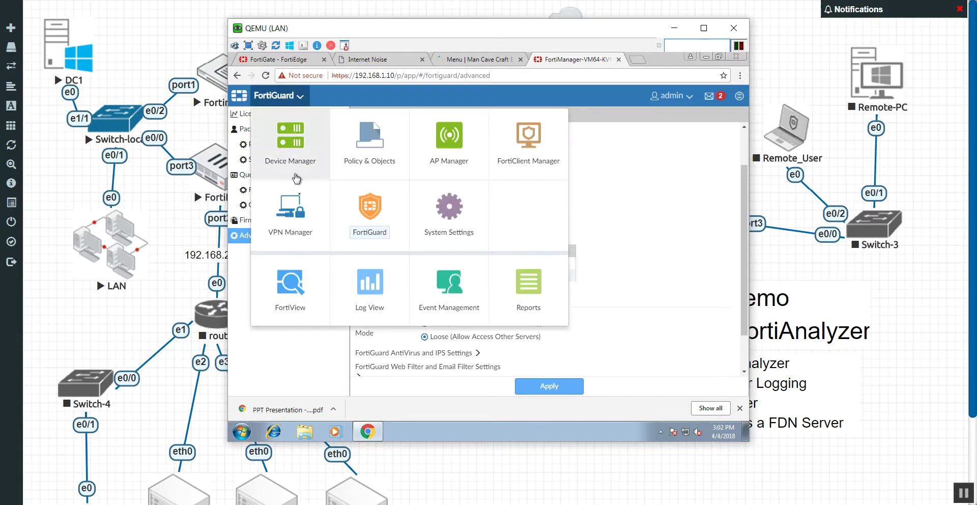
Apply port1's network settings with FortiGate Updates and Web Filtering service access ticked.
{"action": "left_click", "coordinate": [435, 215]}
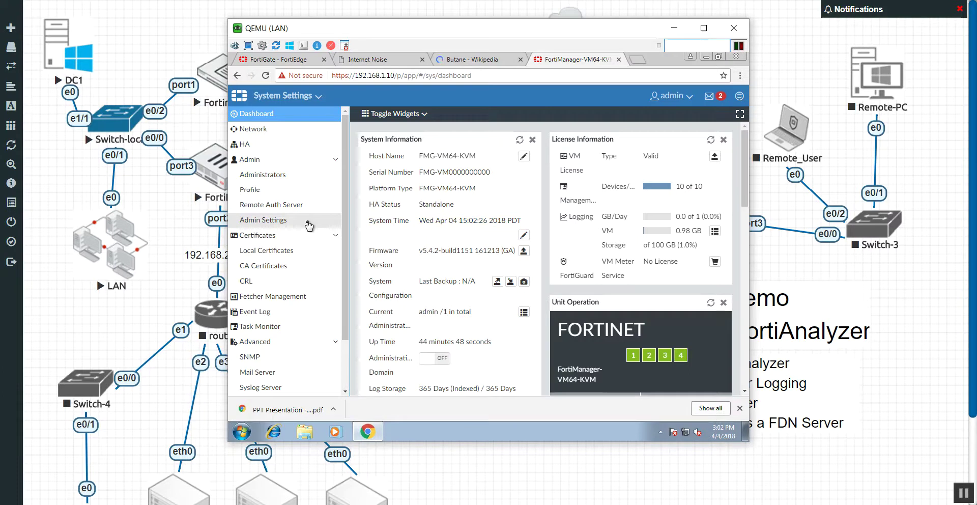
{"action": "left_click", "coordinate": [267, 137]}
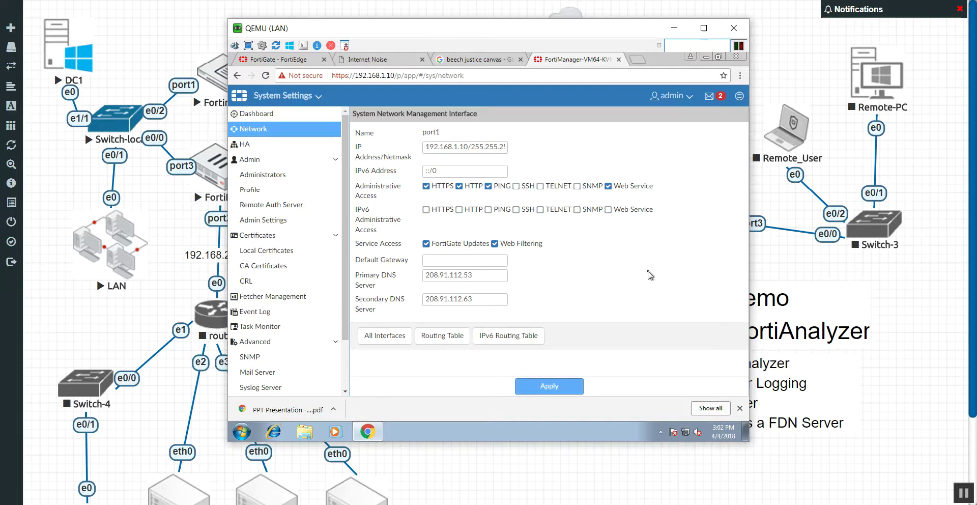
{"action": "left_click", "coordinate": [560, 385]}
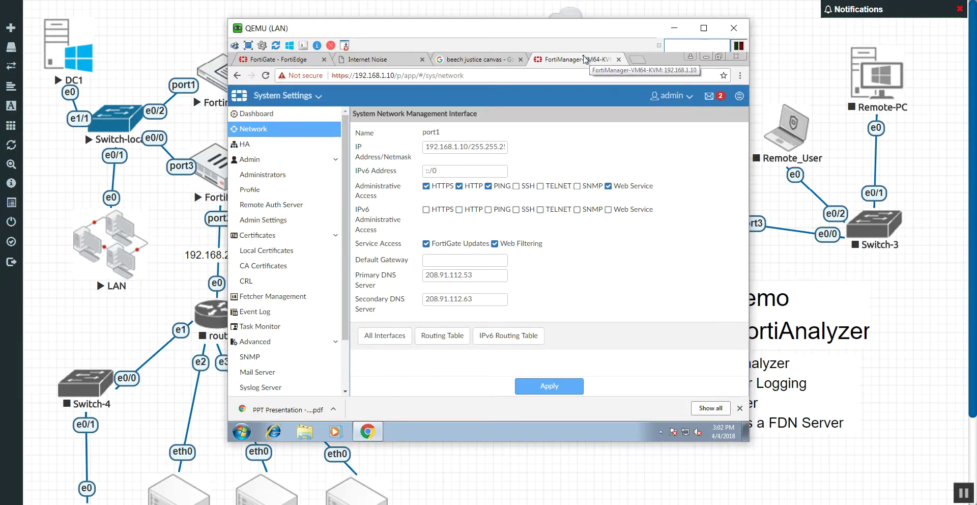
Reload the FortiGate's FortiGuard settings page and scroll to Override FortiGuard Servers.
{"action": "left_click", "coordinate": [282, 61]}
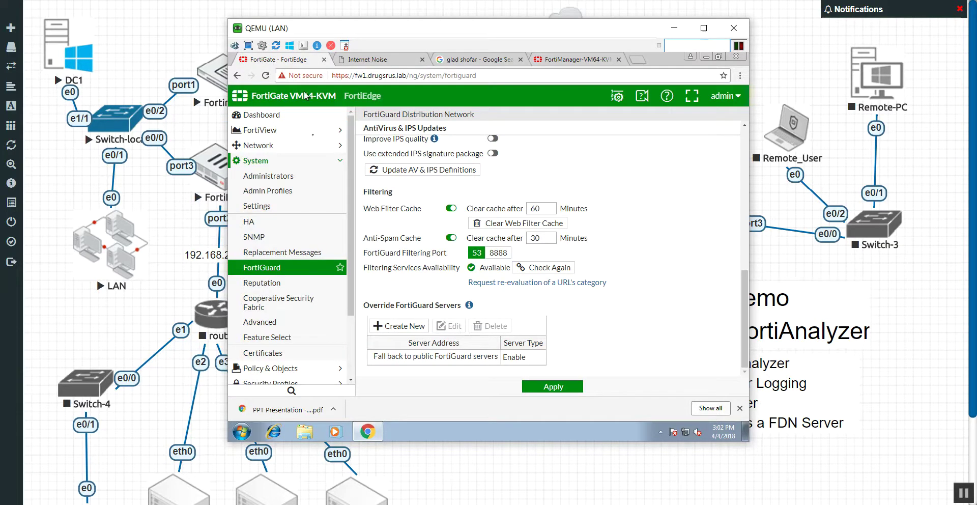
{"action": "left_click", "coordinate": [282, 269]}
{"action": "scroll", "coordinate": [570, 238], "scroll_direction": "down", "scroll_amount": 3}
{"action": "scroll", "coordinate": [570, 237], "scroll_direction": "down", "scroll_amount": 6}
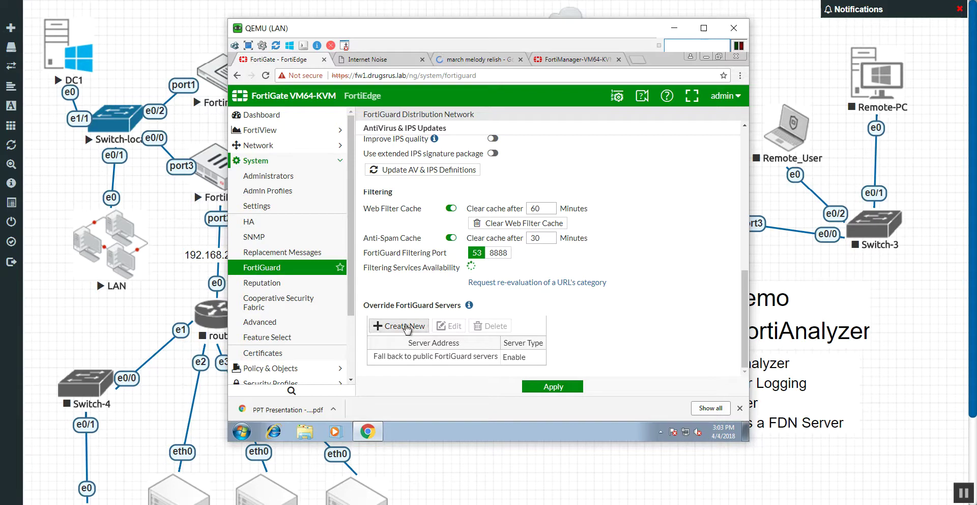
Add an override FortiGuard server with IPv4 address 192.168.1.10 and type Both.
{"action": "left_click", "coordinate": [406, 328]}
{"action": "left_click", "coordinate": [532, 147]}
{"action": "double_click", "coordinate": [559, 144]}
{"action": "type", "text": "0.0.0.00"}
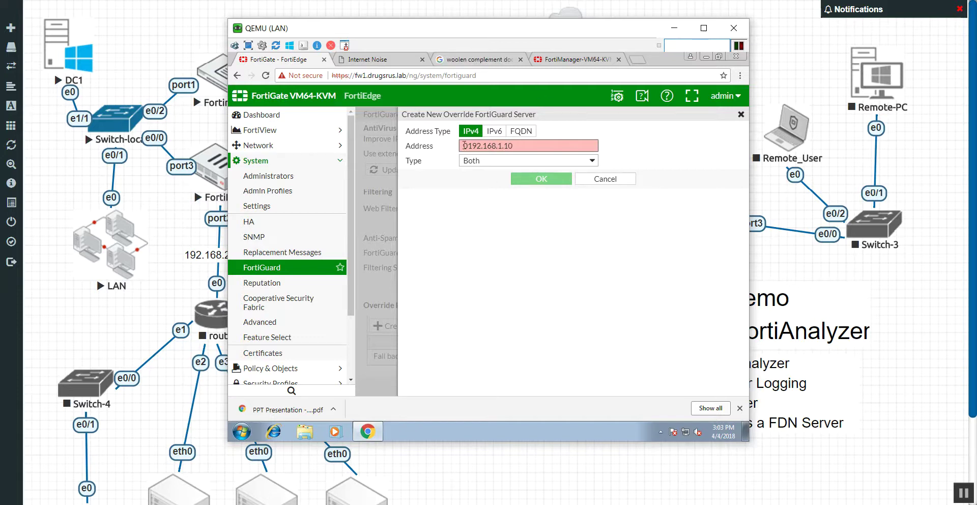
{"action": "key", "text": "BackSpace"}
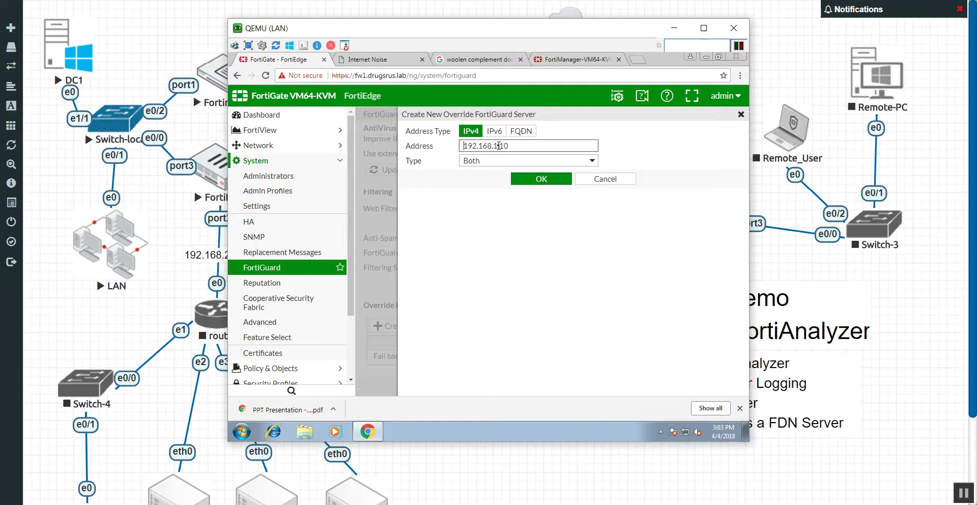
{"action": "left_click", "coordinate": [553, 161]}
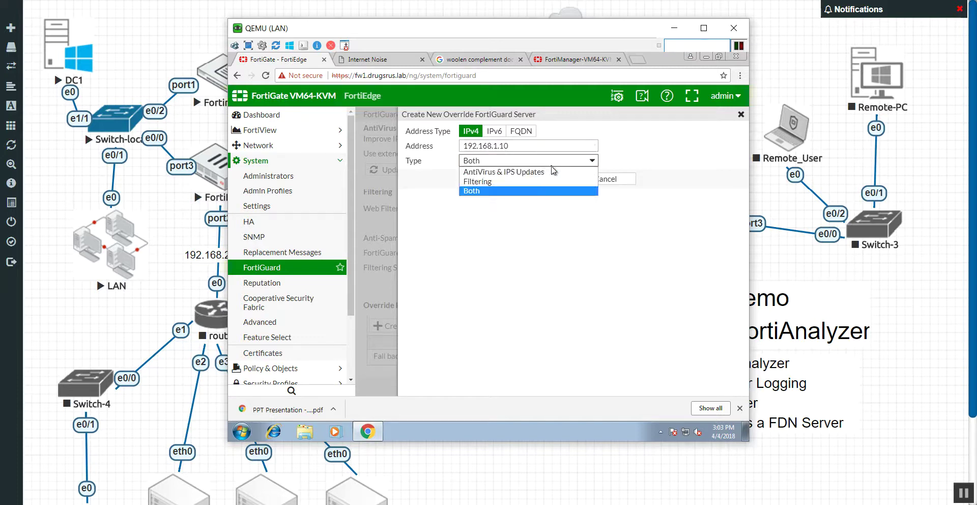
{"action": "left_click", "coordinate": [556, 192]}
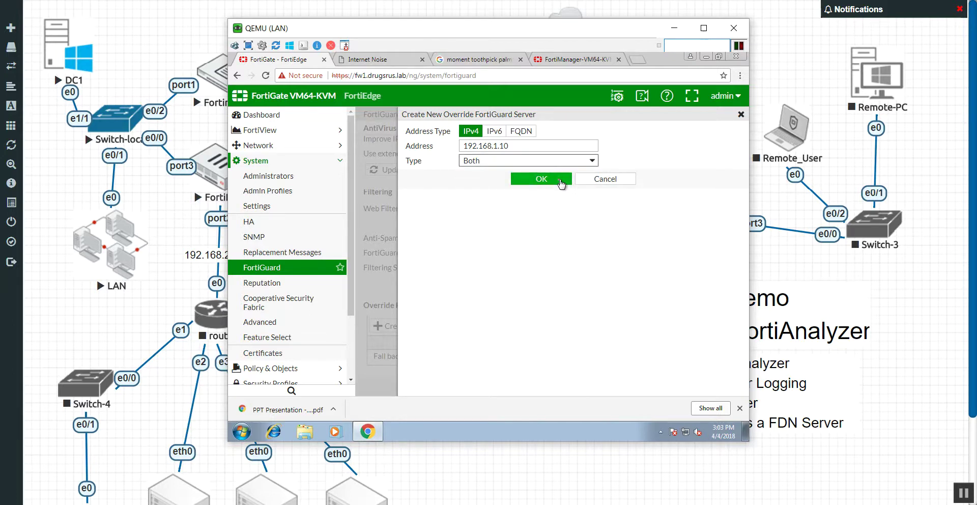
{"action": "left_click", "coordinate": [560, 181]}
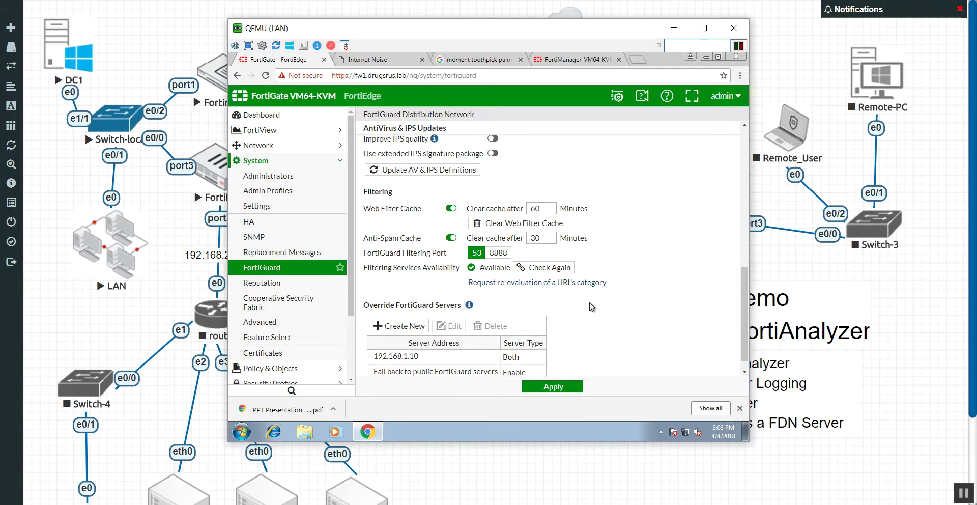
Apply the FortiGuard settings with fallback to public FortiGuard servers enabled.
{"action": "scroll", "coordinate": [592, 306], "scroll_direction": "down", "scroll_amount": 1}
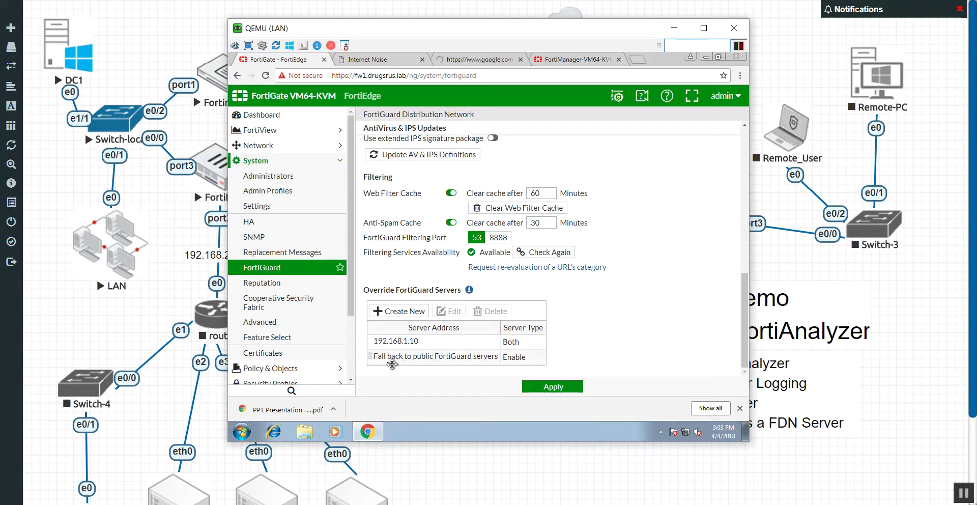
{"action": "left_click", "coordinate": [468, 356]}
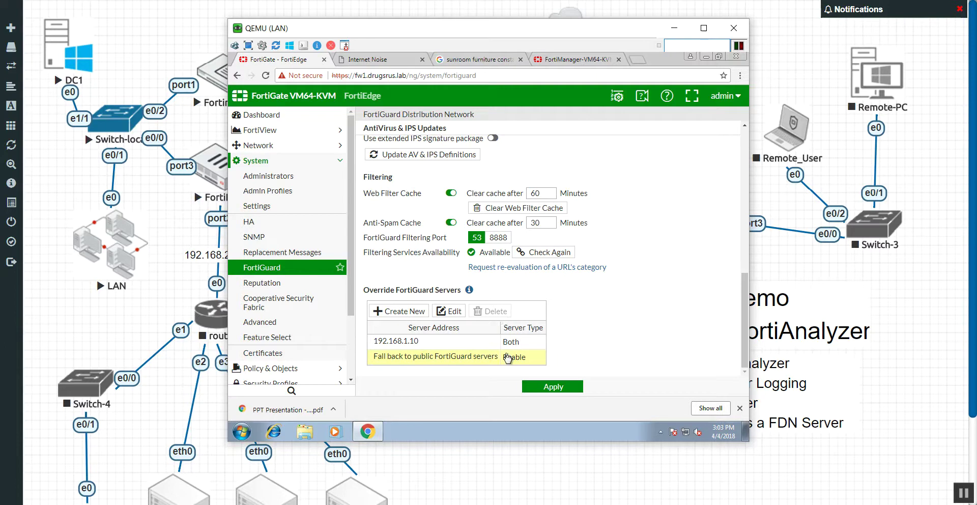
{"action": "left_click", "coordinate": [563, 387]}
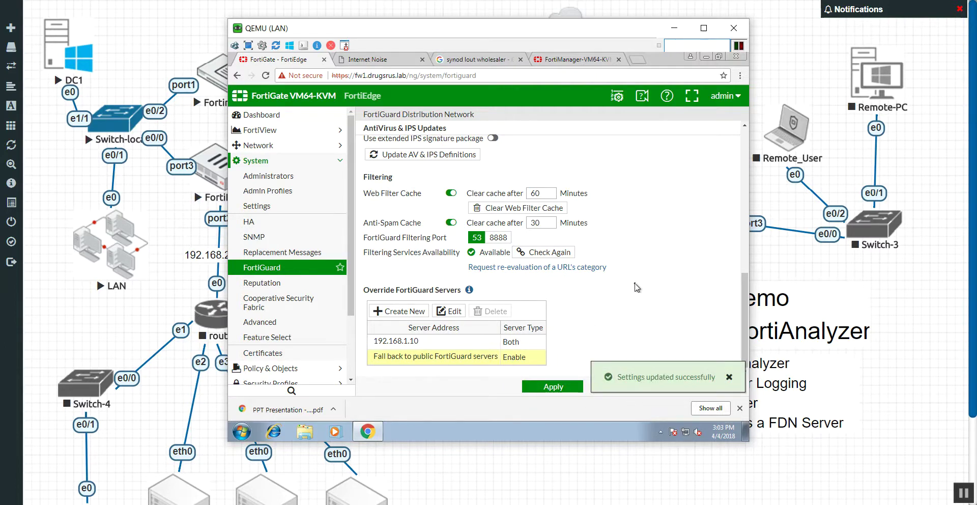
Confirm a re-check of Filtering Services Availability.
{"action": "left_click", "coordinate": [548, 252]}
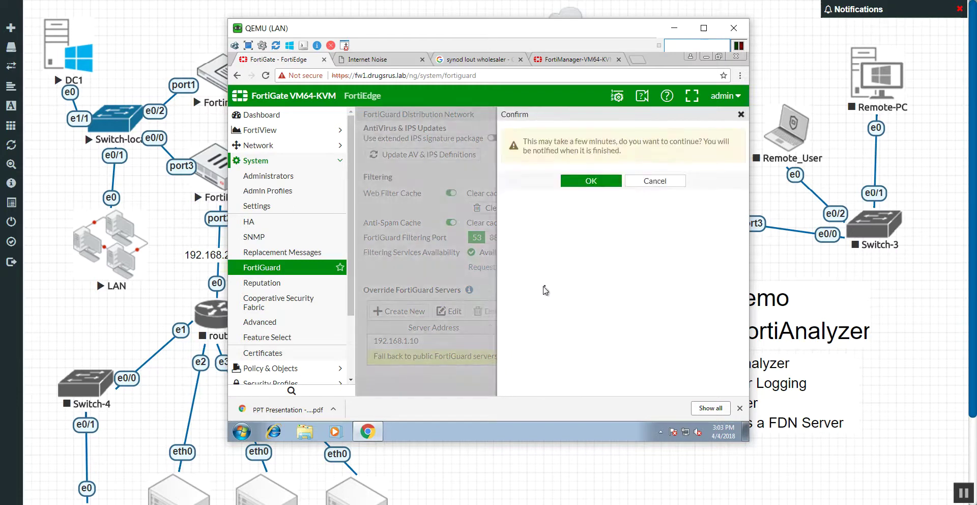
{"action": "left_click", "coordinate": [595, 184]}
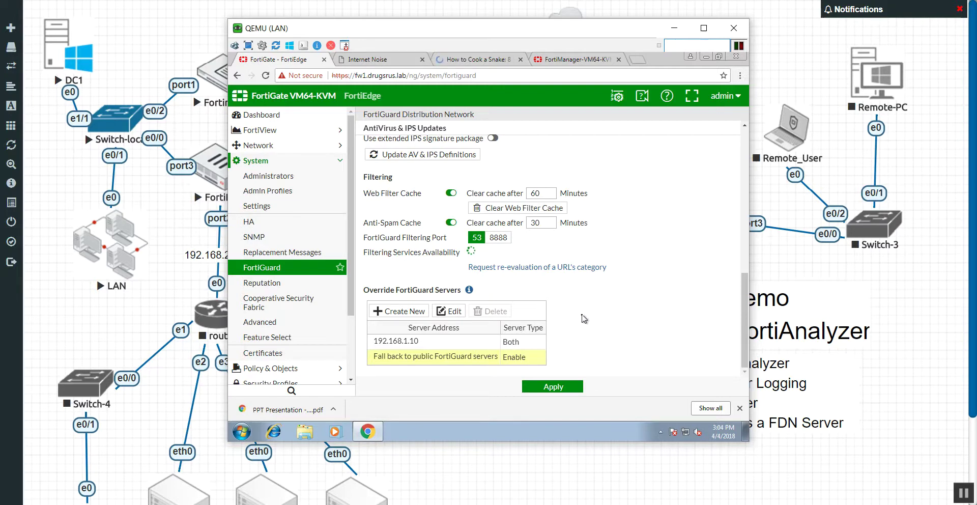
{"action": "scroll", "coordinate": [583, 319], "scroll_direction": "up", "scroll_amount": 1}
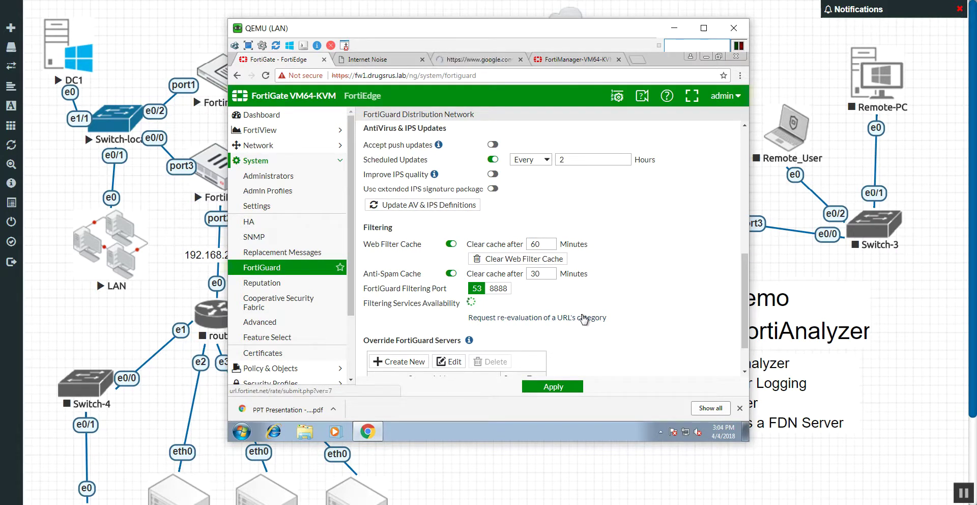
{"action": "scroll", "coordinate": [584, 319], "scroll_direction": "down", "scroll_amount": 1}
{"action": "scroll", "coordinate": [583, 318], "scroll_direction": "up", "scroll_amount": 4}
{"action": "scroll", "coordinate": [583, 318], "scroll_direction": "down", "scroll_amount": 4}
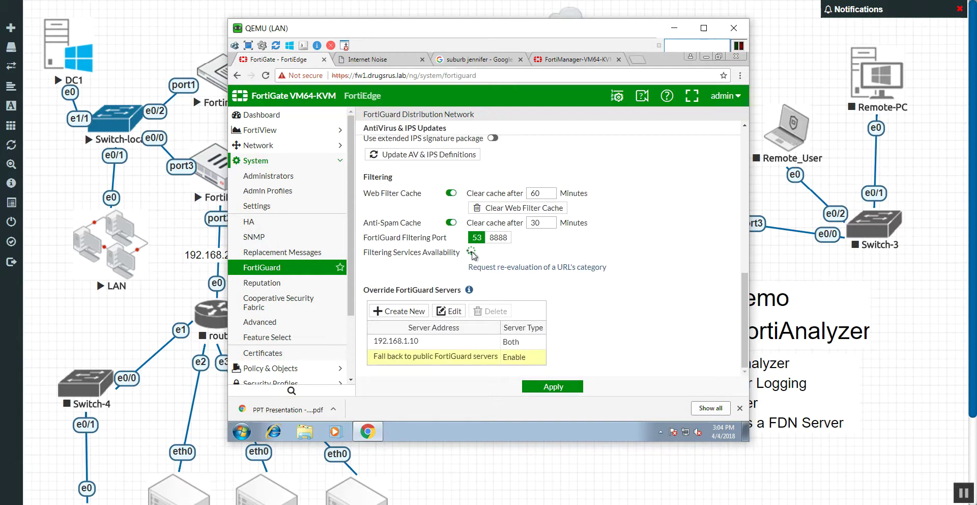
{"action": "scroll", "coordinate": [468, 256], "scroll_direction": "up", "scroll_amount": 4}
Confirm the AV & IPS definitions update request and dismiss its notification.
{"action": "left_click", "coordinate": [435, 357]}
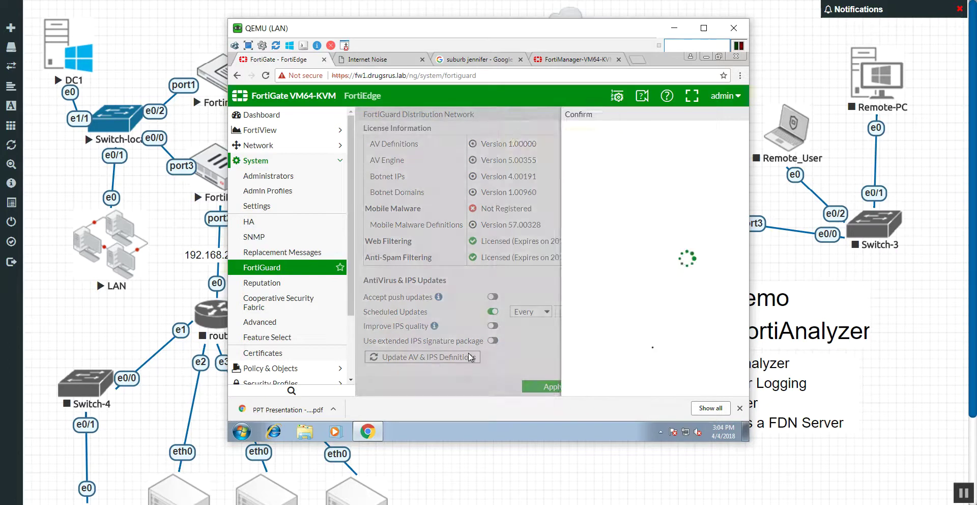
{"action": "left_click", "coordinate": [602, 173]}
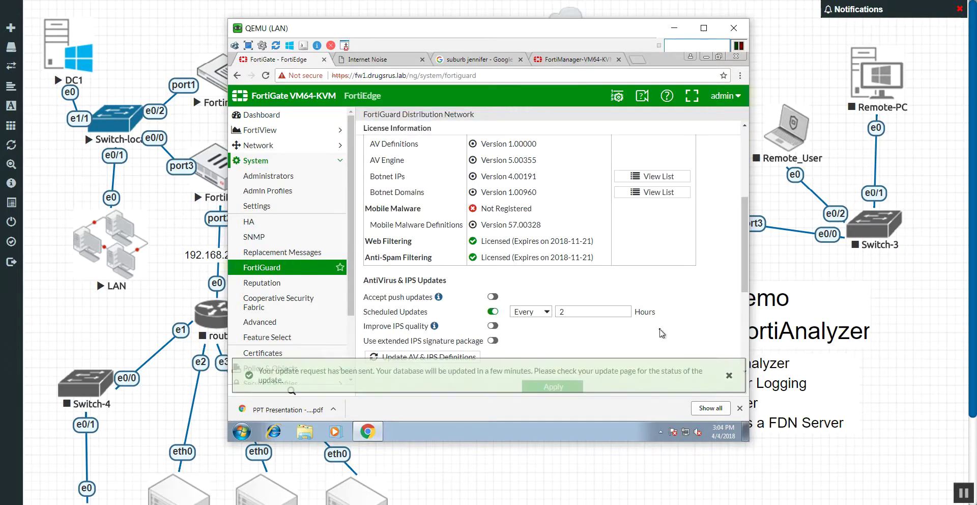
{"action": "left_click", "coordinate": [729, 377]}
{"action": "scroll", "coordinate": [682, 358], "scroll_direction": "down", "scroll_amount": 3}
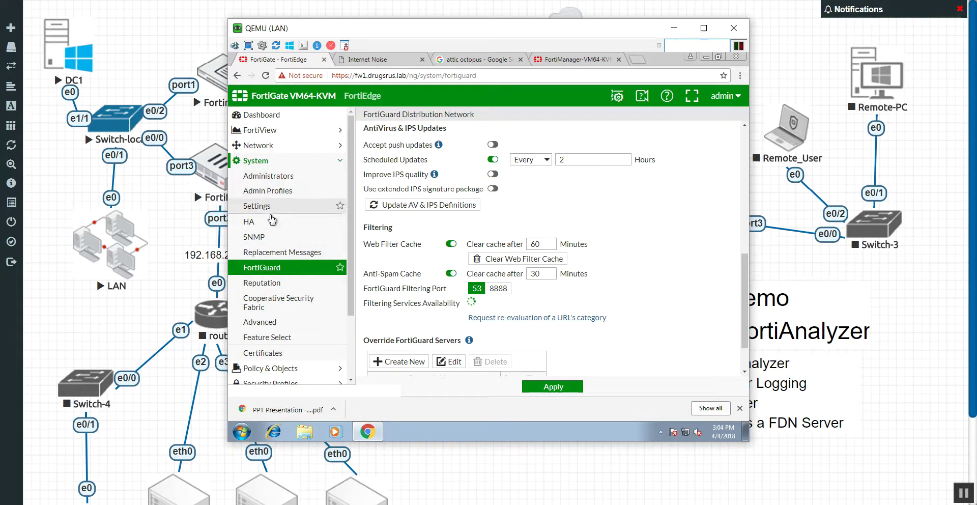
Open Network > Interfaces and scroll right to see port3's FMG-Access in the Access column.
{"action": "left_click", "coordinate": [270, 145]}
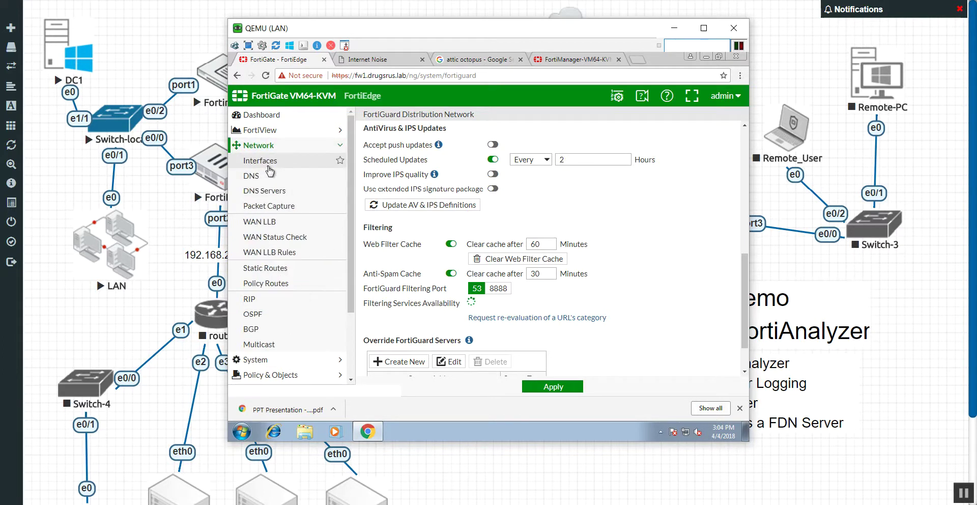
{"action": "left_click", "coordinate": [262, 160]}
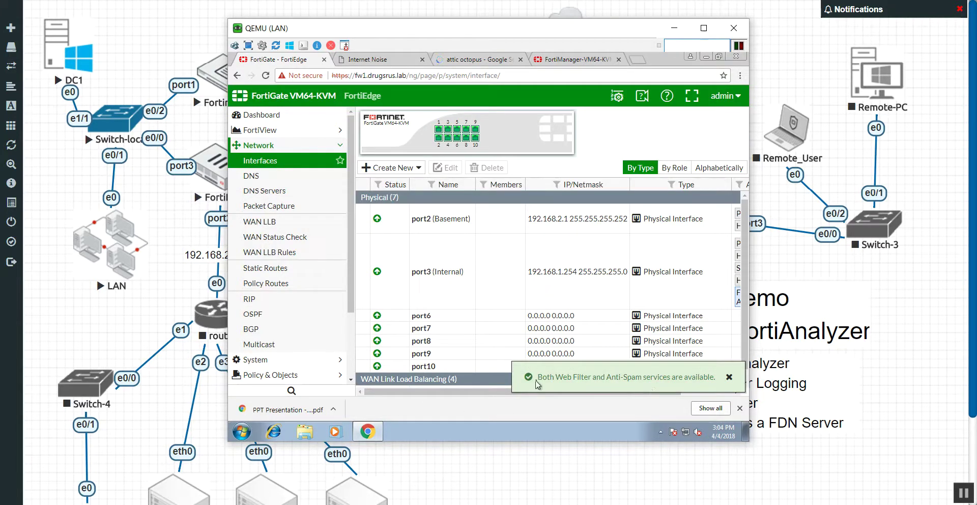
{"action": "left_click_drag", "start_coordinate": [560, 392], "coordinate": [610, 392]}
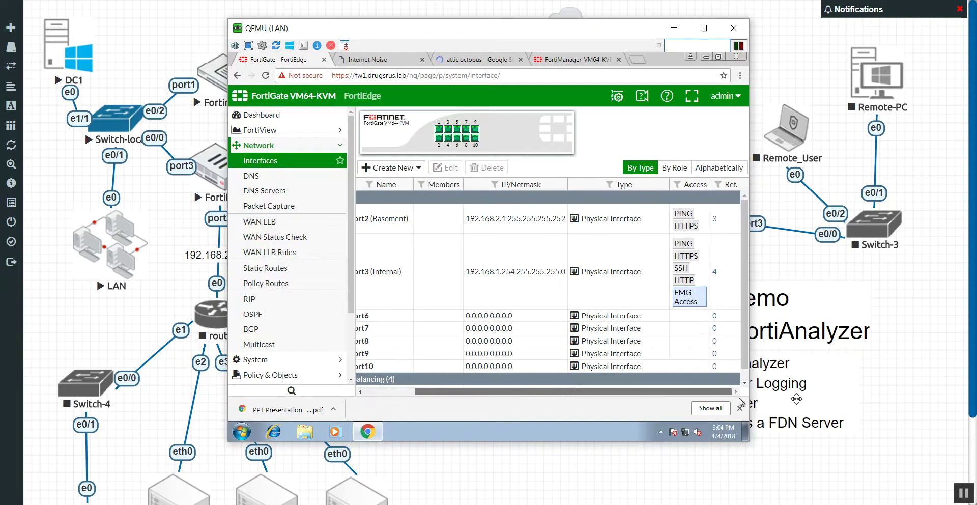
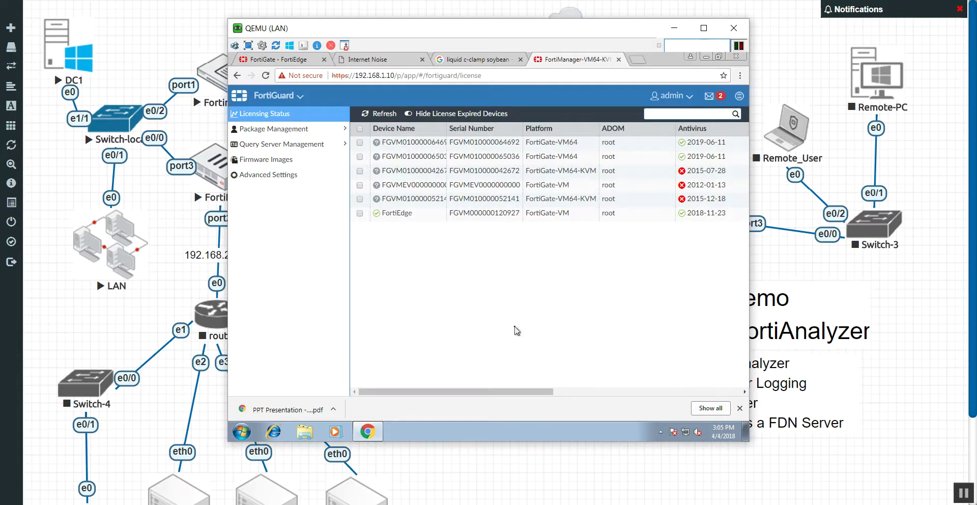
Show Package Management's Service Status page and select FortiEdge, confirming it is Up to Date.
{"action": "left_click", "coordinate": [257, 130]}
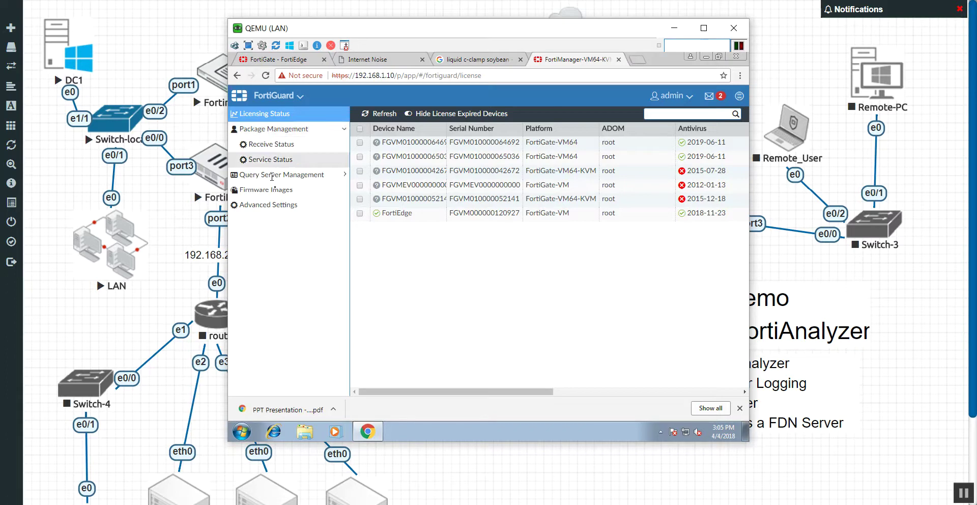
{"action": "left_click", "coordinate": [264, 145]}
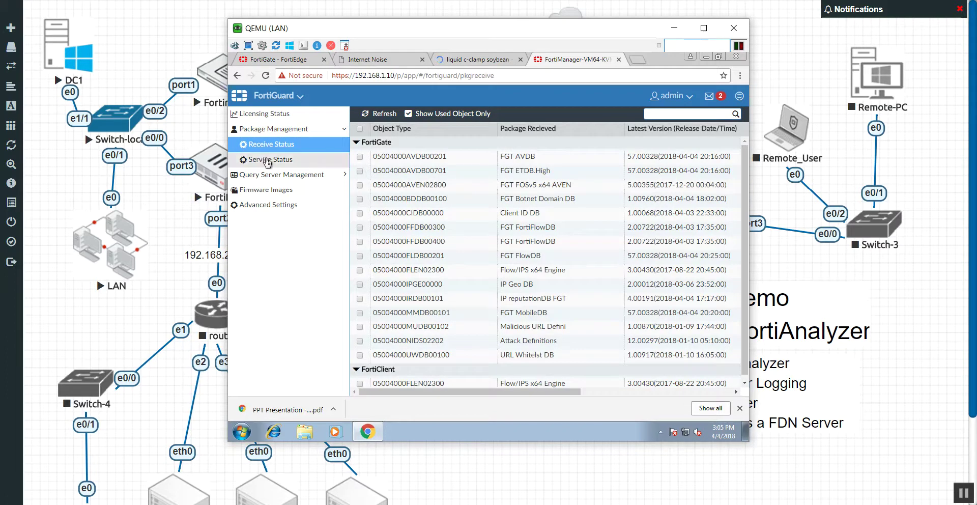
{"action": "left_click", "coordinate": [266, 160]}
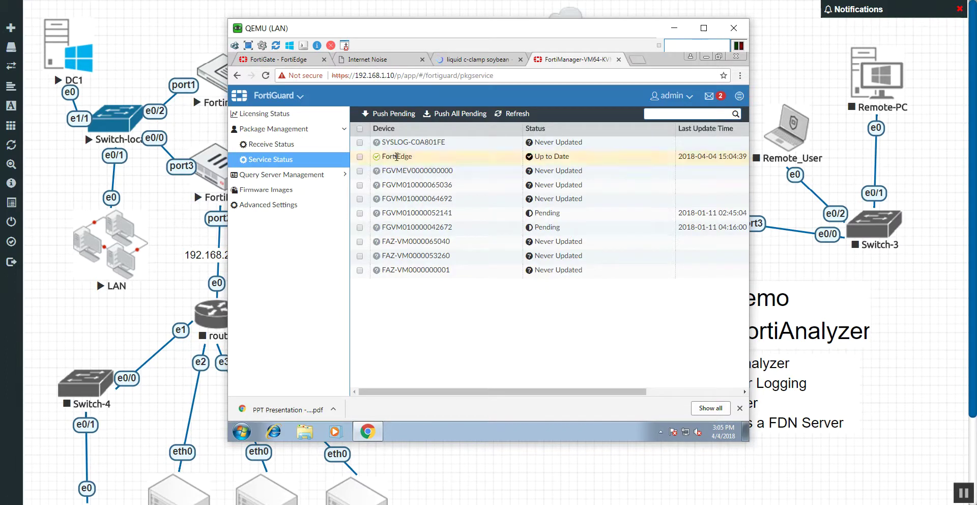
{"action": "left_click", "coordinate": [360, 157]}
{"action": "left_click_drag", "start_coordinate": [450, 397], "coordinate": [607, 391]}
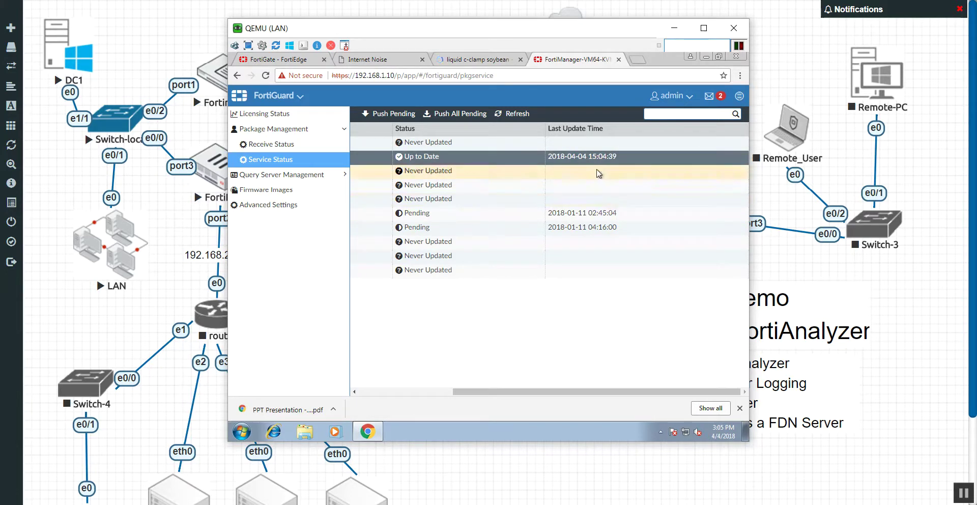
{"action": "left_click_drag", "start_coordinate": [514, 396], "coordinate": [339, 391]}
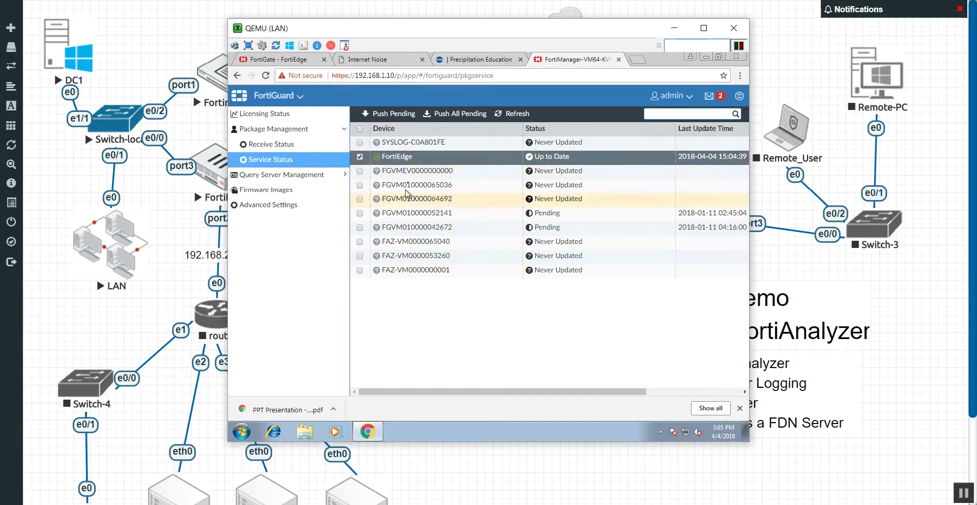
{"action": "left_click", "coordinate": [269, 174]}
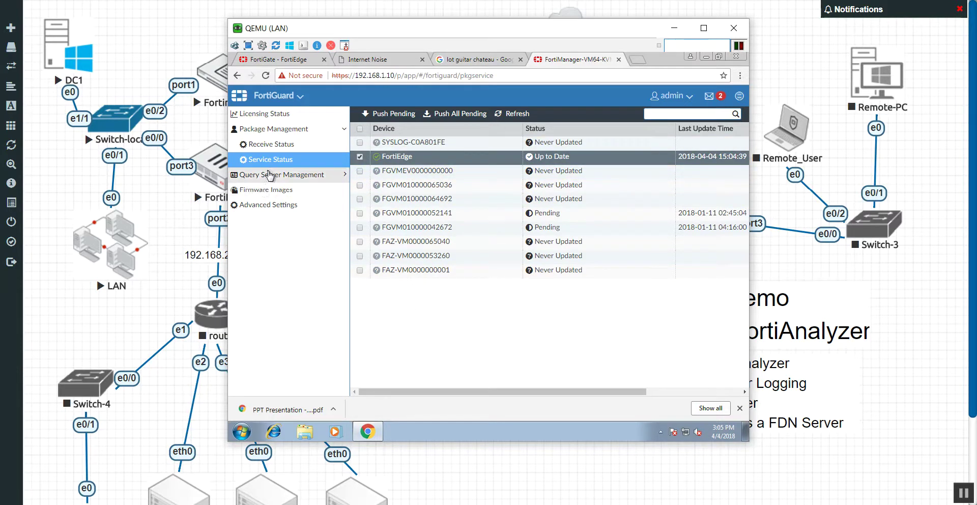
Review the Query Status charts: Top 10 Unrated Sites, Top 10 Devices and Number of Queries.
{"action": "left_click", "coordinate": [270, 204]}
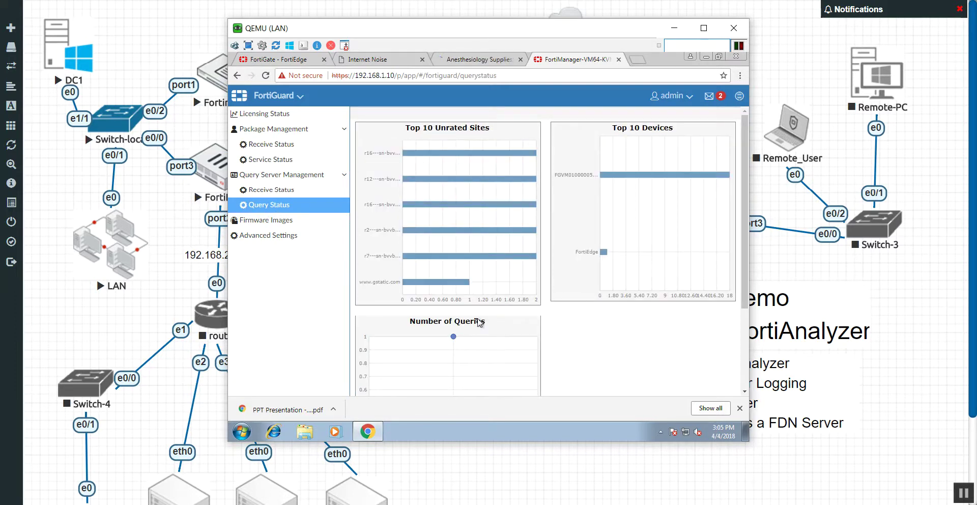
{"action": "scroll", "coordinate": [477, 320], "scroll_direction": "down", "scroll_amount": 1}
{"action": "scroll", "coordinate": [488, 316], "scroll_direction": "up", "scroll_amount": 1}
{"action": "mouse_move", "coordinate": [606, 256]}
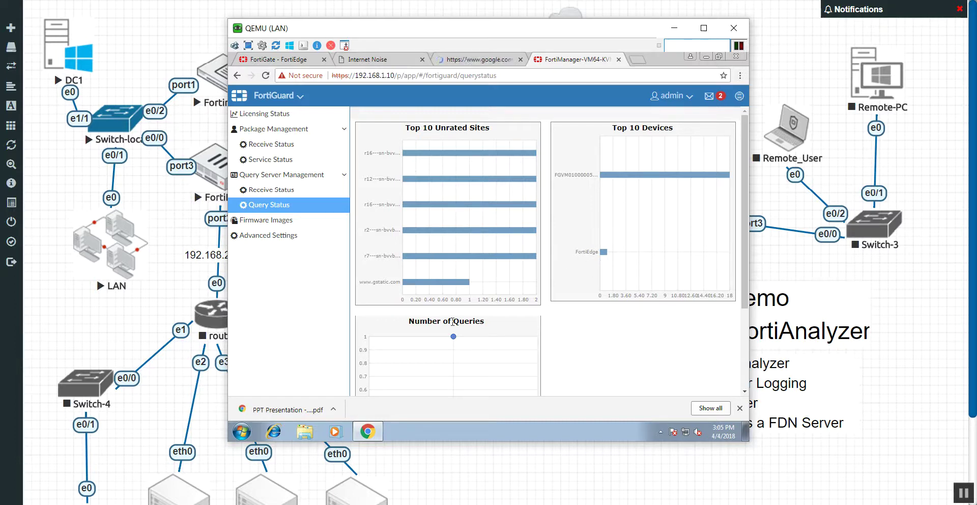
{"action": "scroll", "coordinate": [453, 326], "scroll_direction": "down", "scroll_amount": 2}
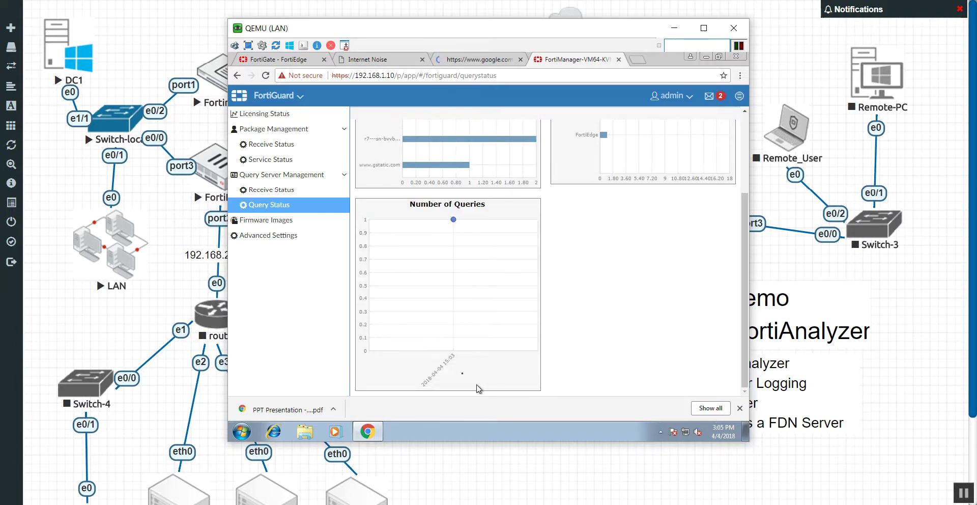
{"action": "scroll", "coordinate": [478, 389], "scroll_direction": "up", "scroll_amount": 2}
{"action": "left_click", "coordinate": [739, 408]}
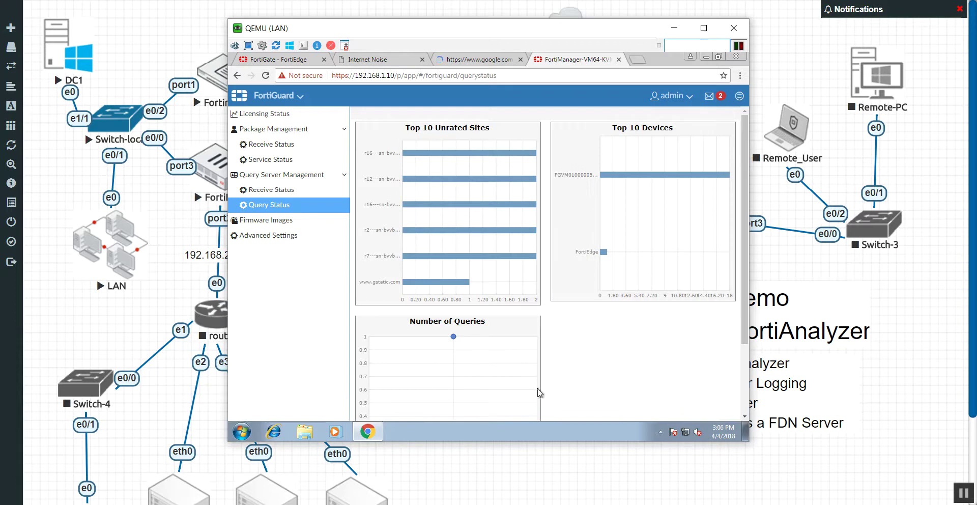